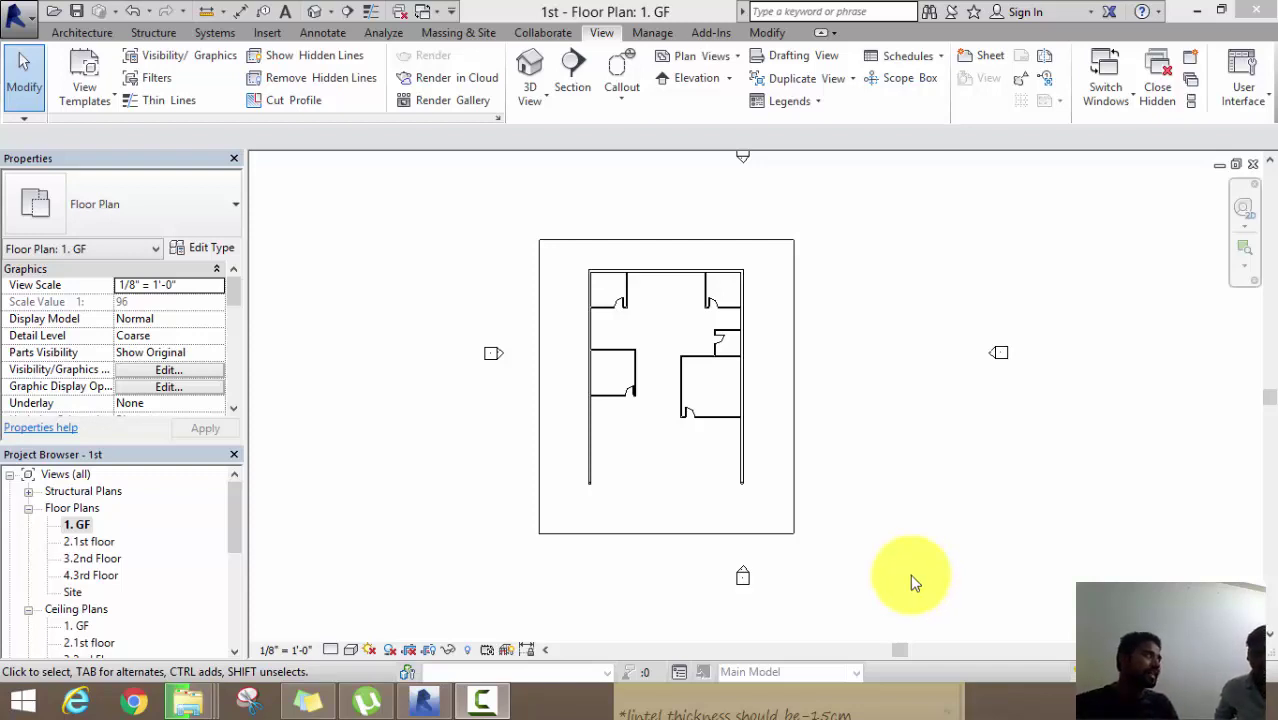
Zoom into the right side of the 1. GF plan and select the 9" east exterior wall
scroll(827, 448, "up", 2)
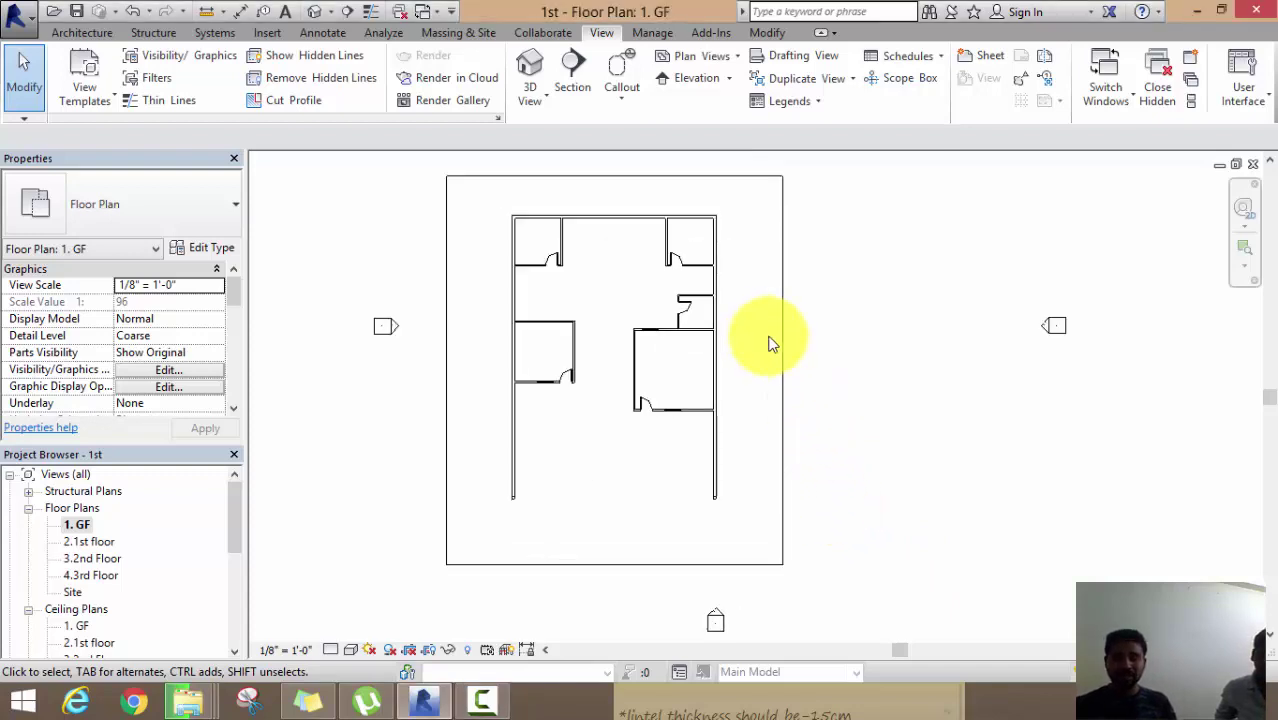
scroll(718, 455, "up", 2)
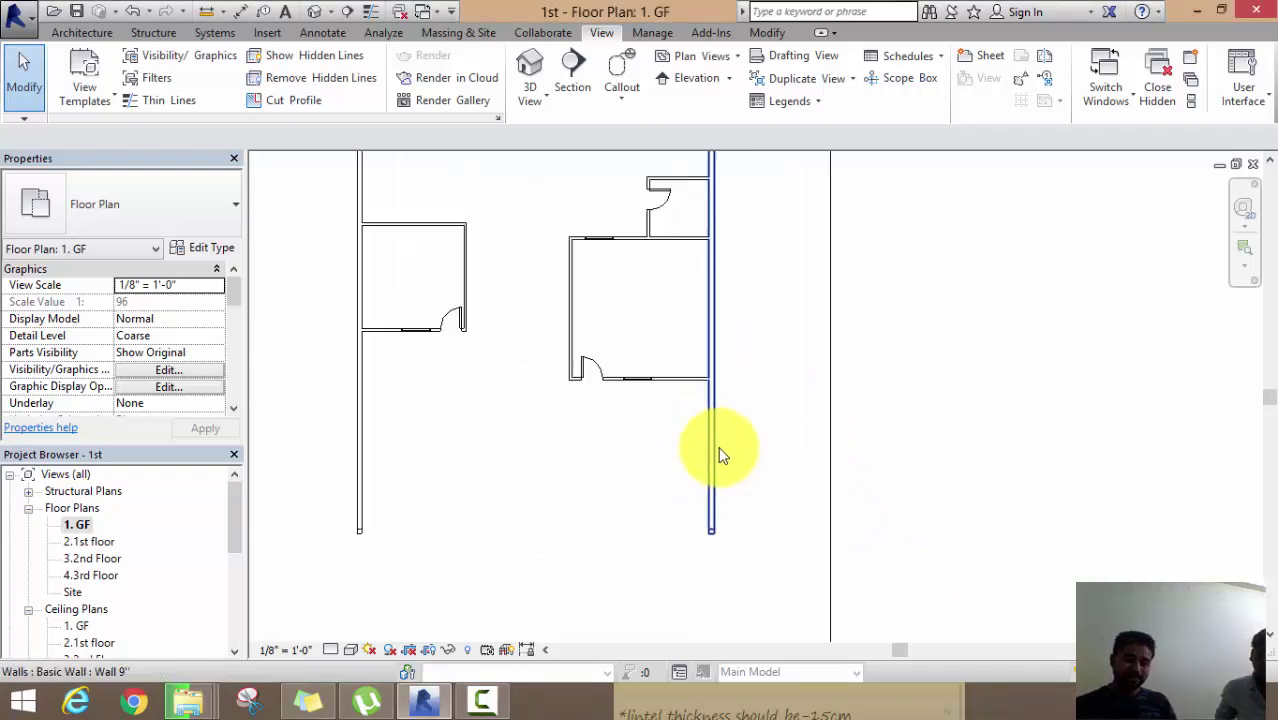
middle_click_drag(753, 416, 767, 439)
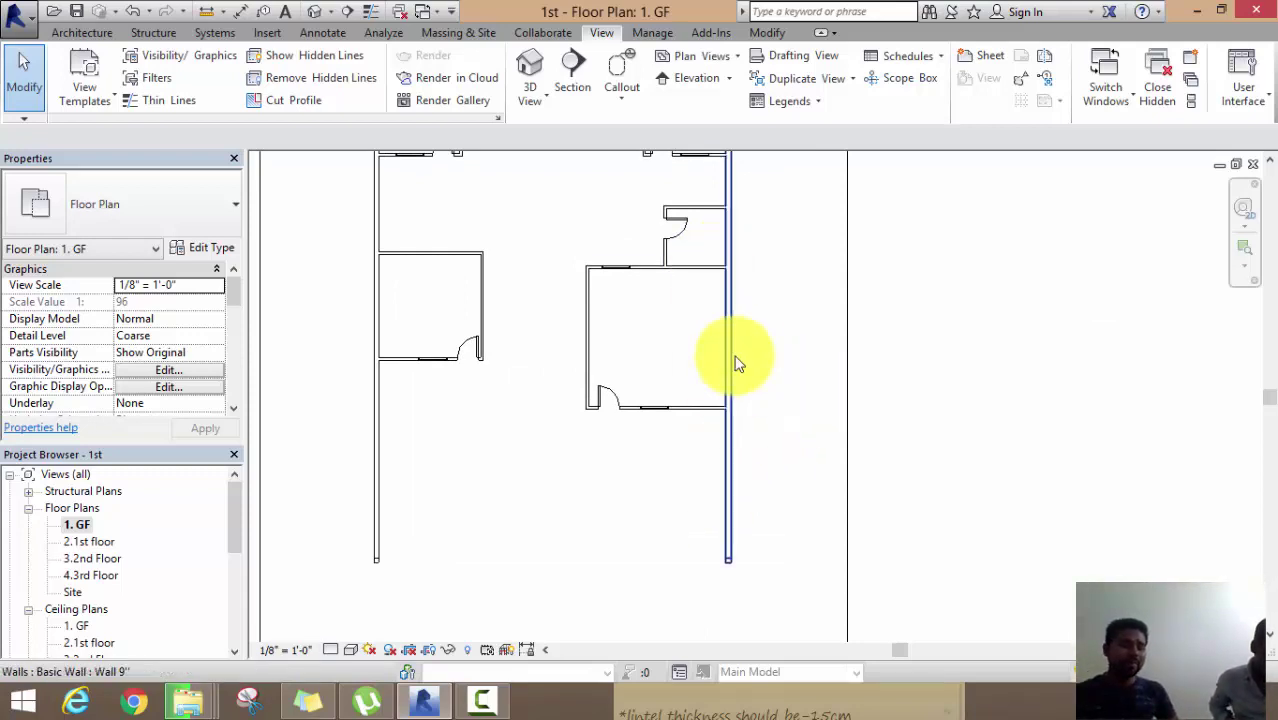
scroll(747, 410, "up", 3)
middle_click_drag(764, 382, 724, 356)
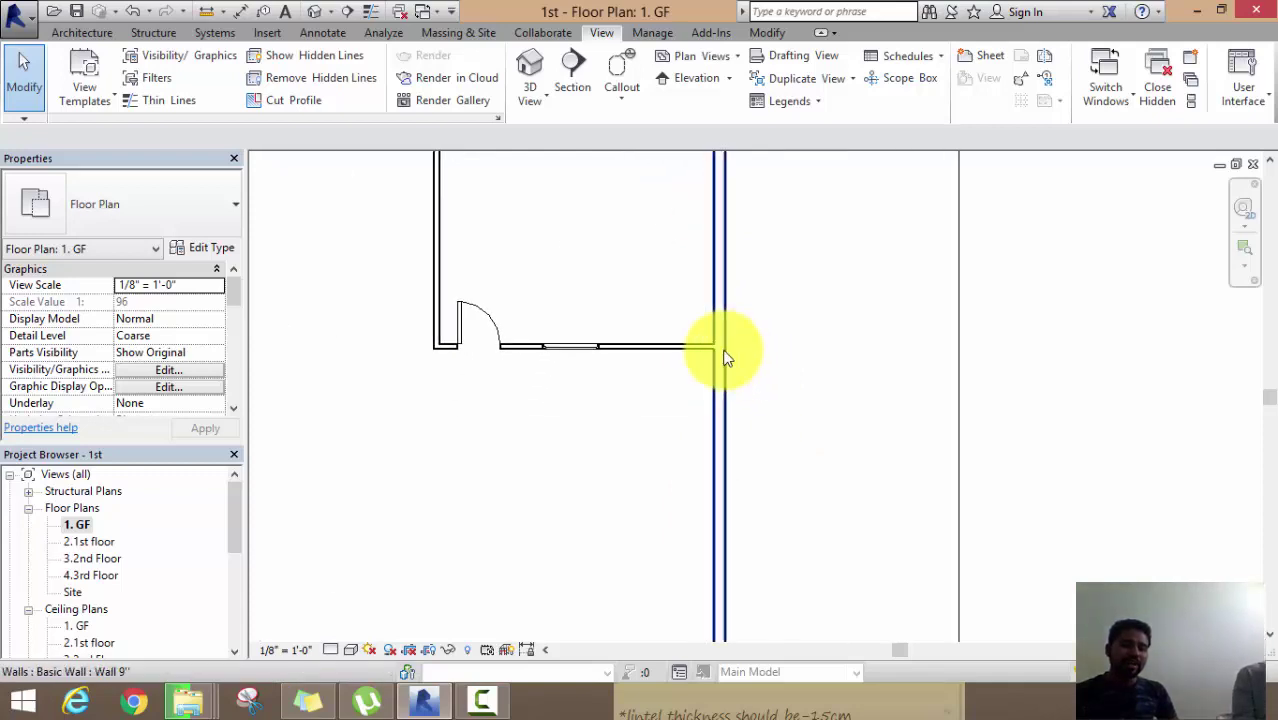
scroll(727, 358, "down", 2)
scroll(727, 358, "down", 1)
middle_click_drag(764, 428, 755, 498)
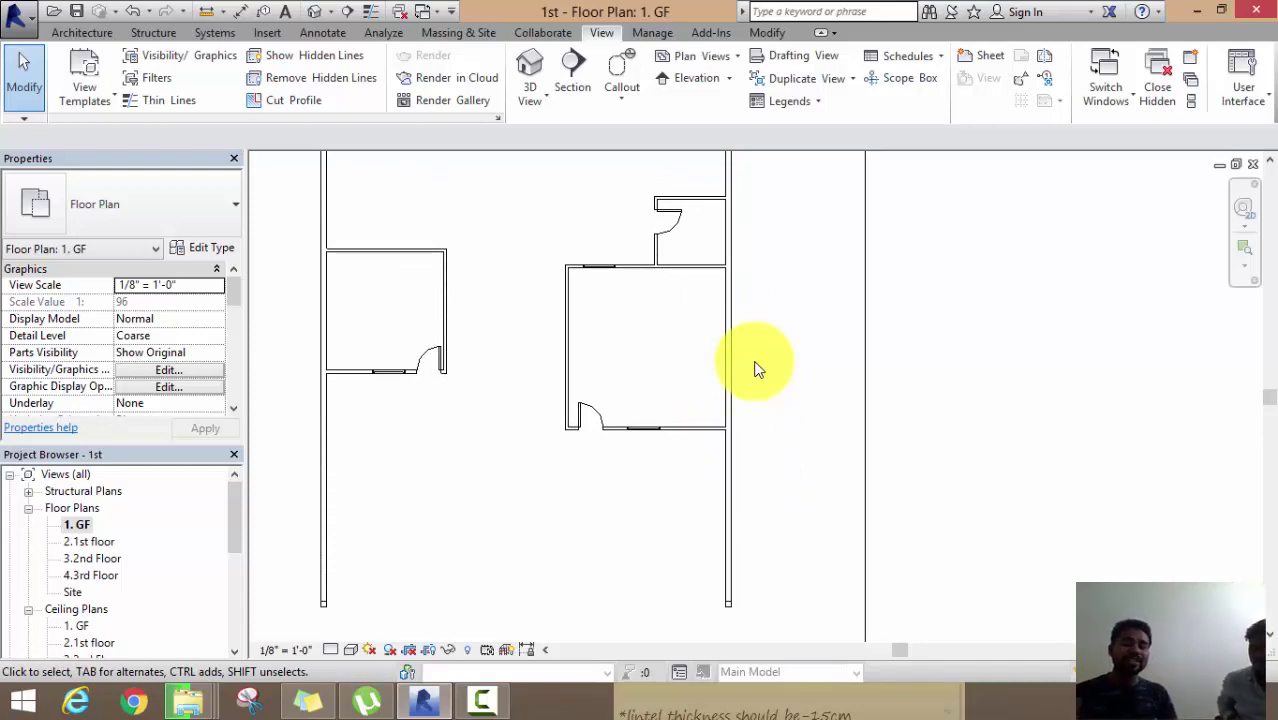
left_click(729, 230)
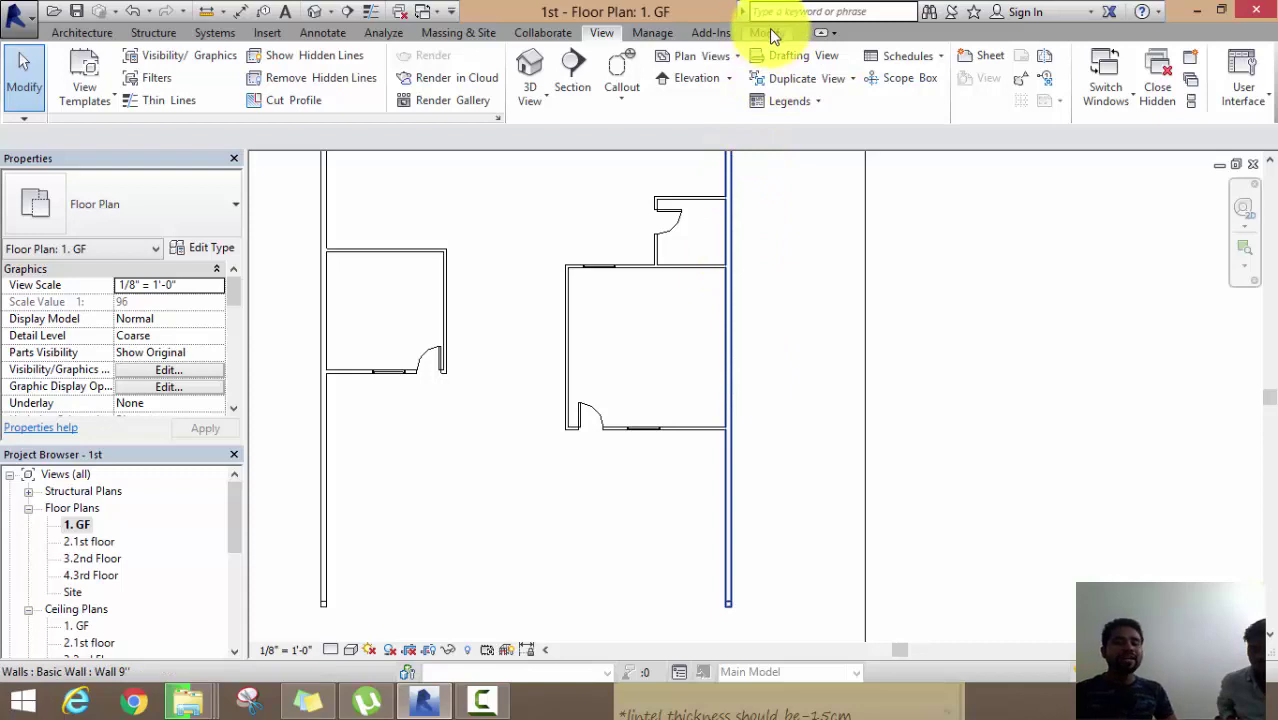
Use Split Element to split the east exterior wall at both interior-wall junctions
left_click(768, 33)
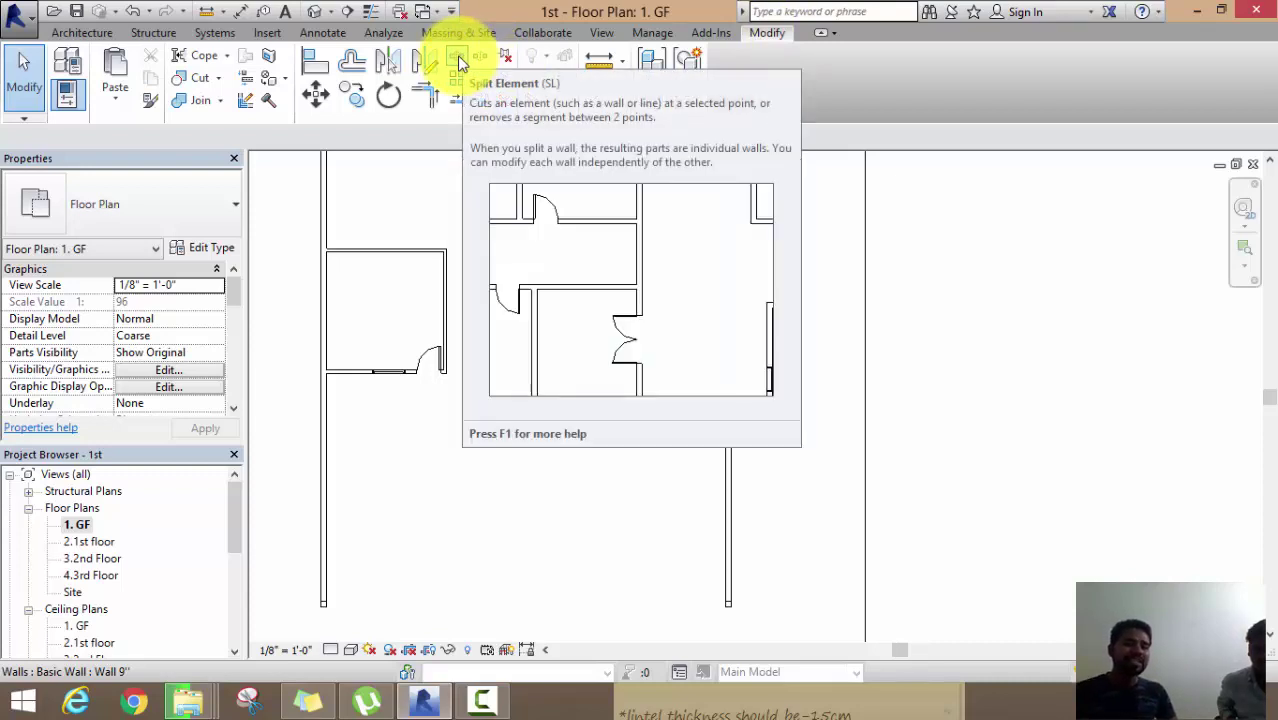
left_click(457, 55)
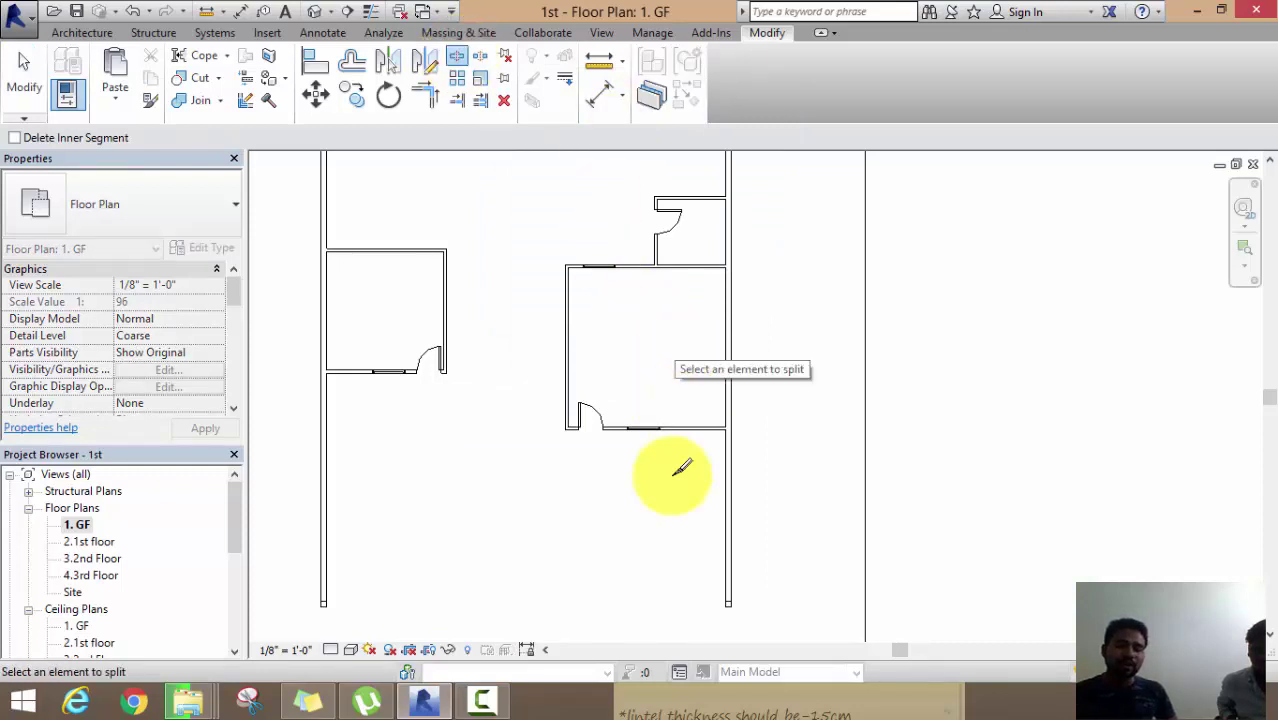
left_click(485, 700)
left_click(500, 706)
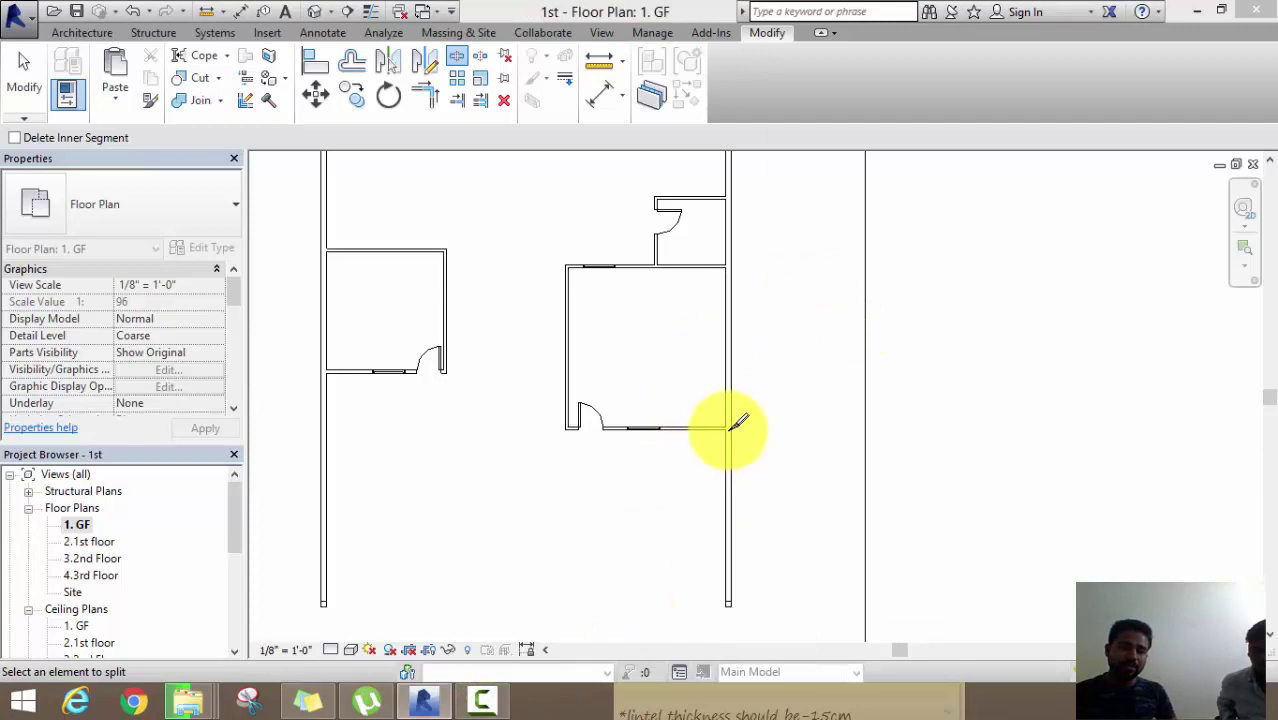
scroll(735, 423, "up", 2)
scroll(736, 442, "up", 2)
scroll(742, 422, "up", 2)
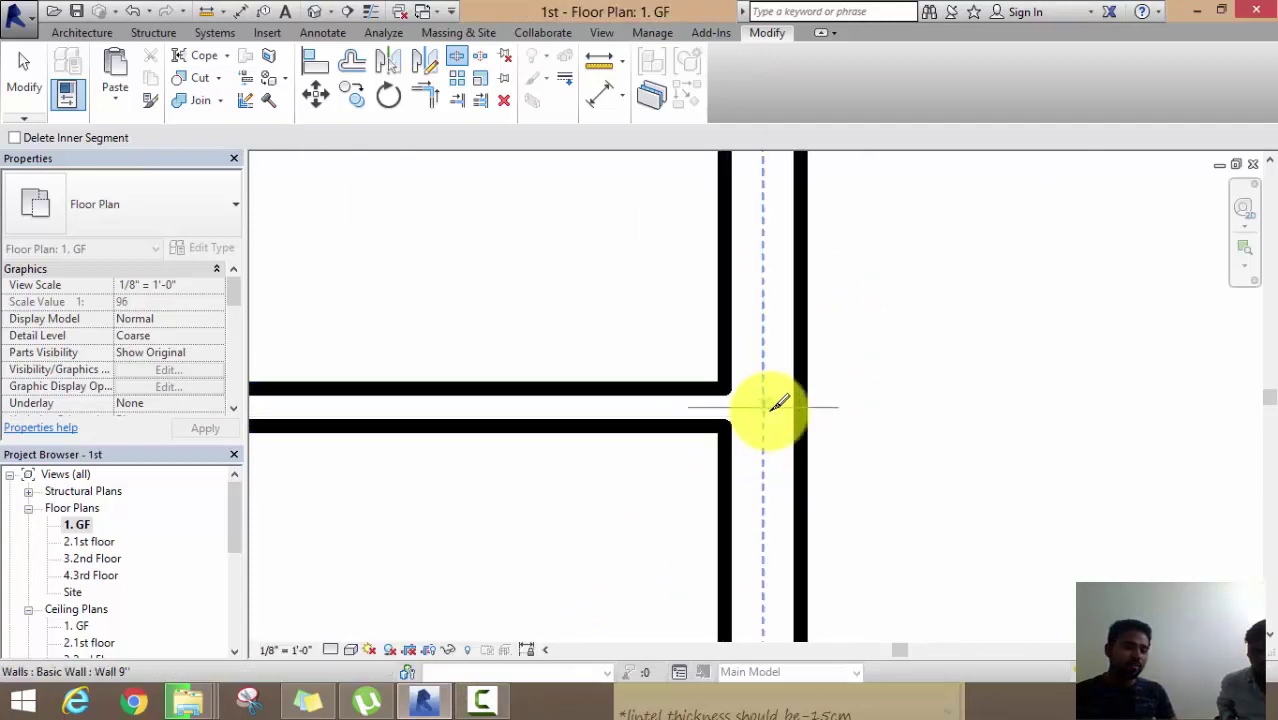
left_click(769, 407)
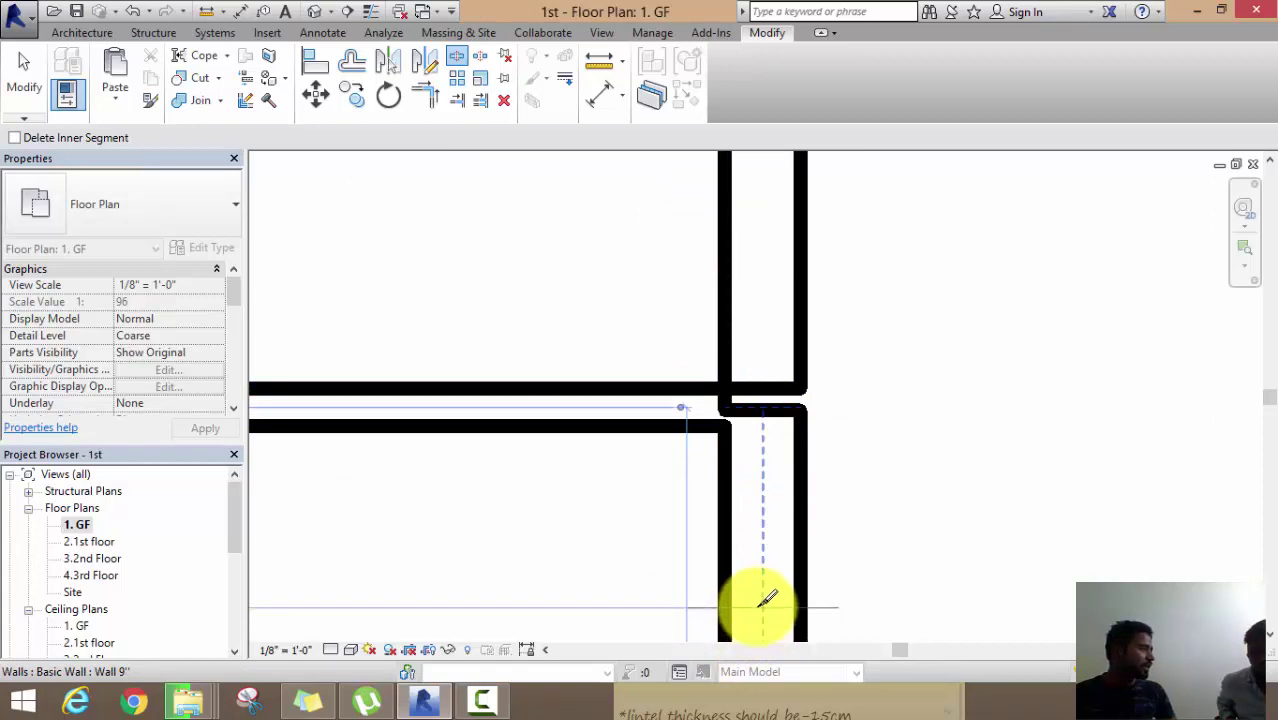
scroll(762, 604, "down", 2)
scroll(757, 600, "down", 2)
scroll(757, 598, "down", 1)
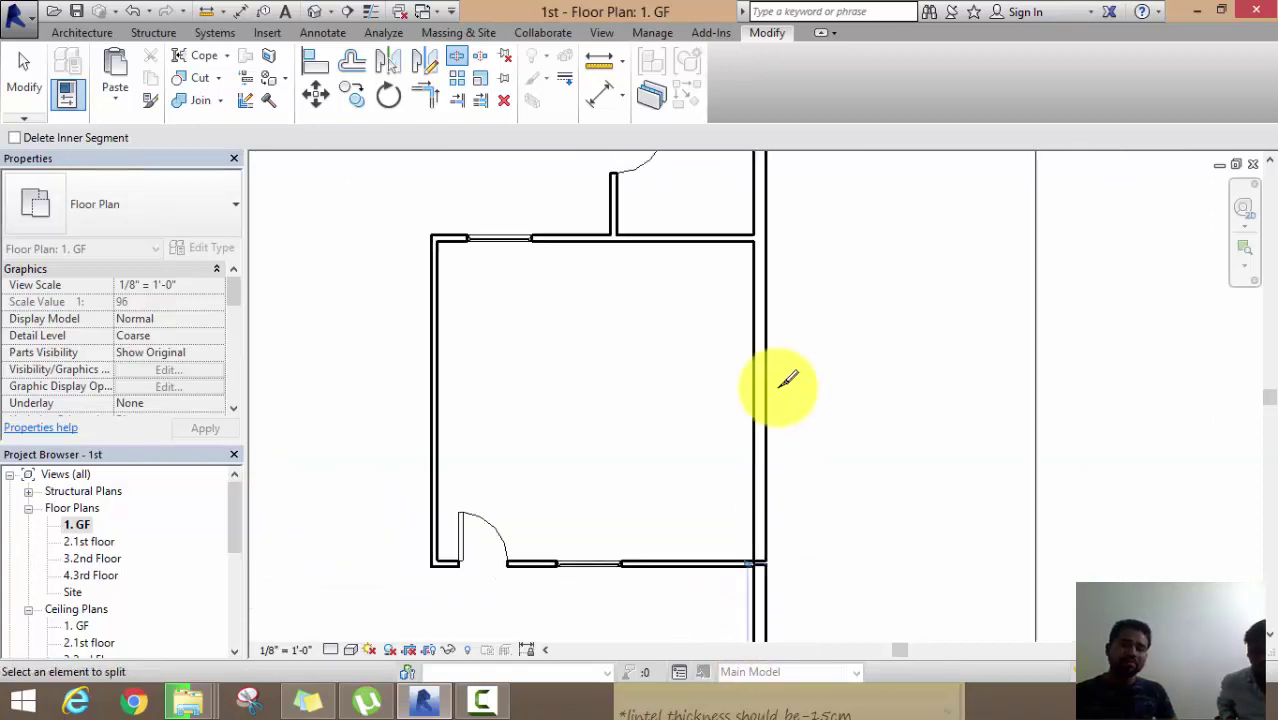
left_click(762, 229)
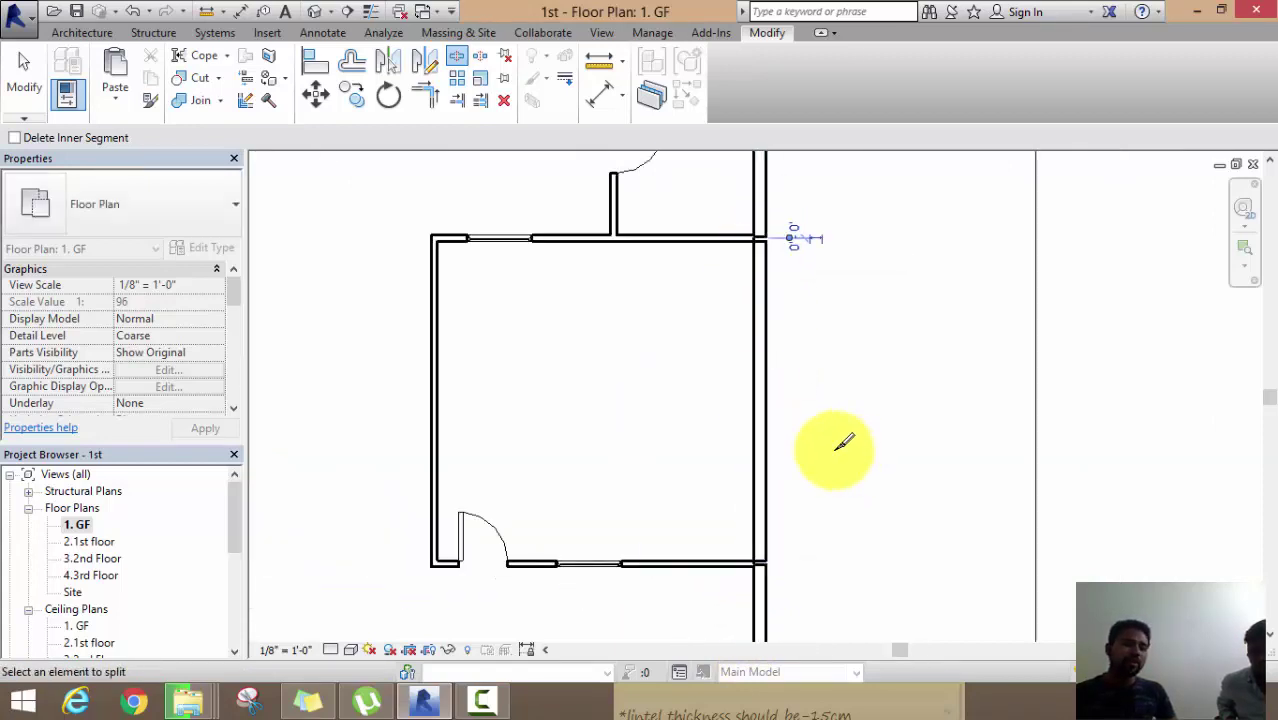
Split the north exterior wall once, then end the split command
scroll(827, 442, "down", 3)
middle_click_drag(847, 285, 856, 505)
scroll(684, 258, "up", 3)
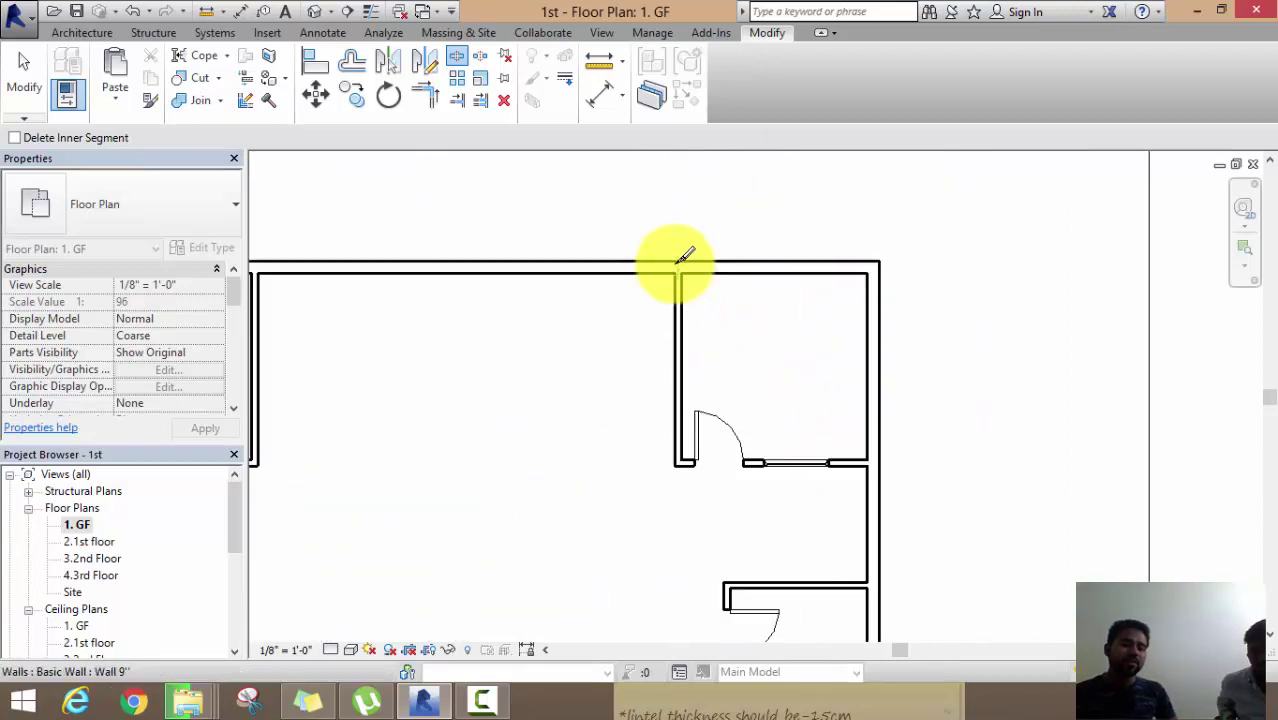
scroll(527, 265, "down", 2)
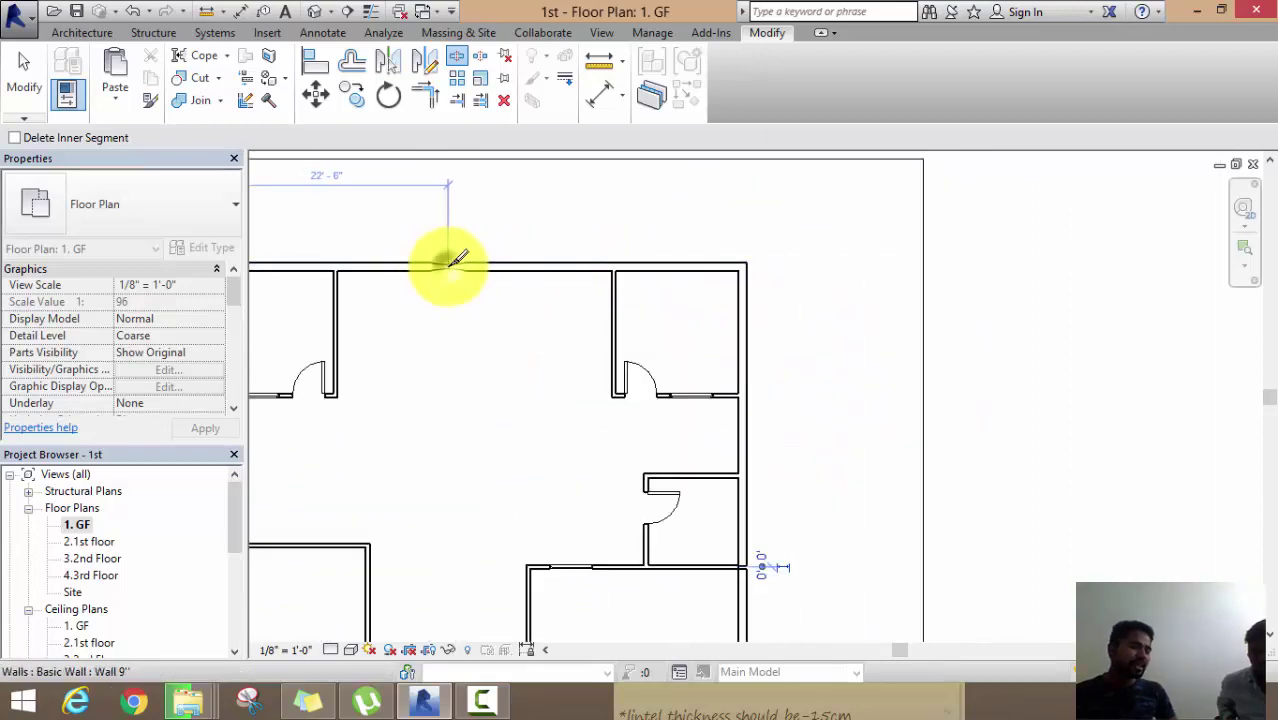
left_click(448, 264)
right_click(676, 208)
key("Escape")
right_click(676, 196)
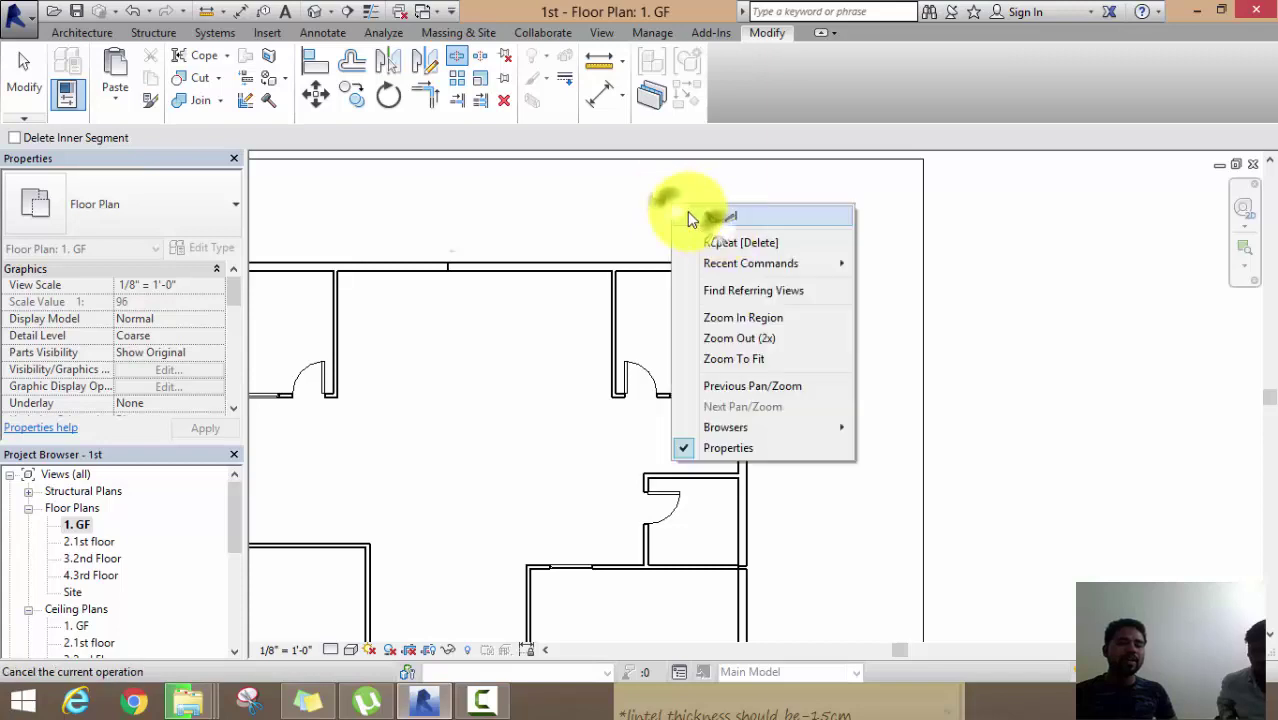
left_click(688, 211)
right_click(679, 214)
left_click(700, 220)
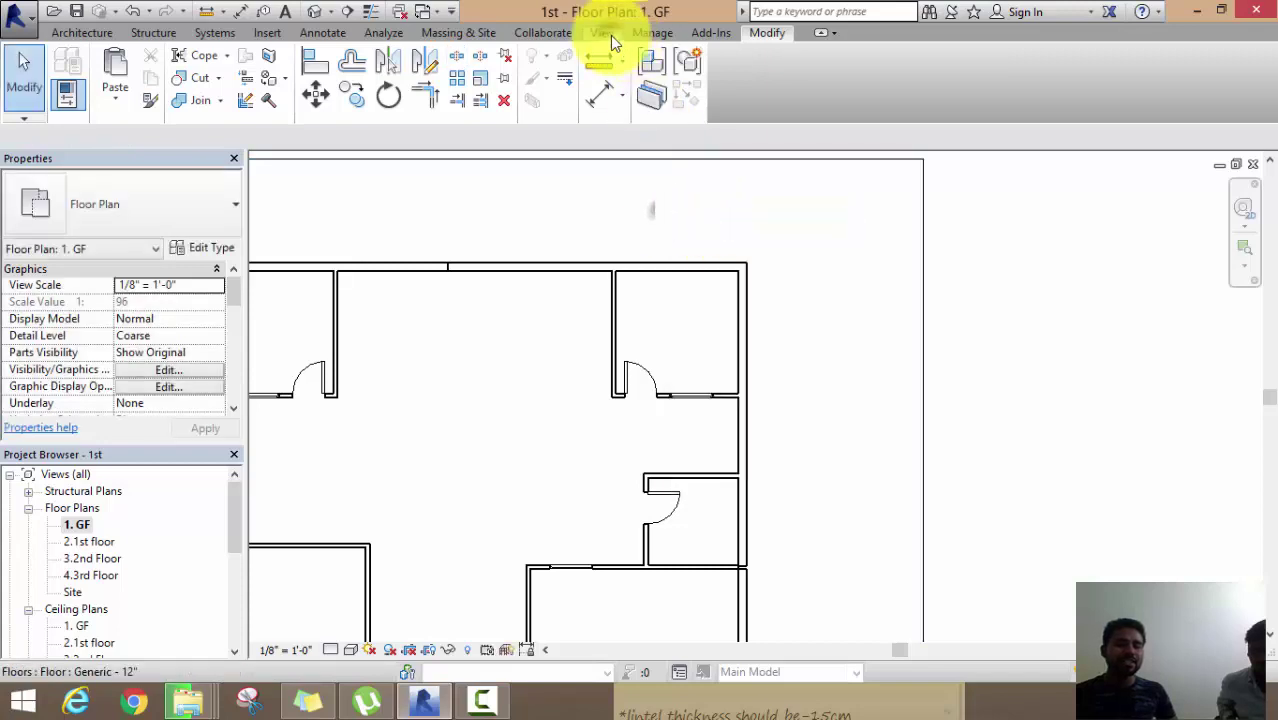
left_click(601, 32)
Switch to the 3D view and orbit around the model to inspect the split wall segments
left_click(529, 66)
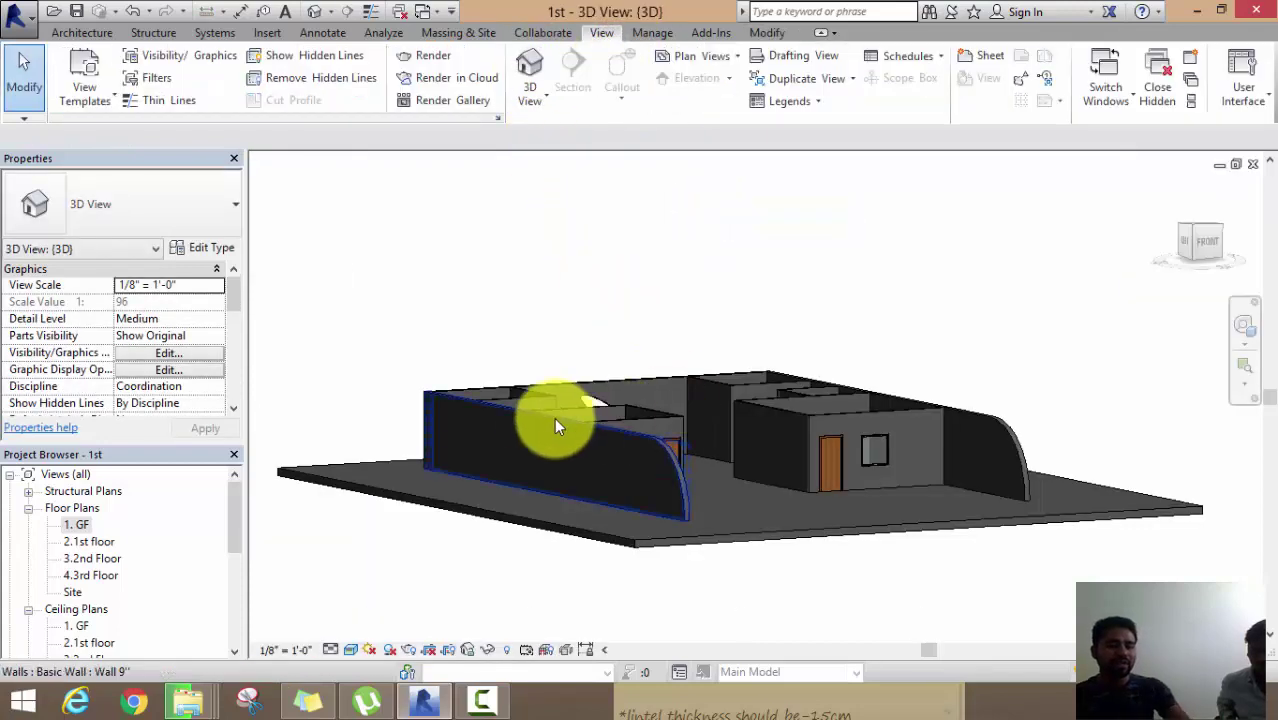
mouse_move(485, 400)
middle_mouse_down("shift")
mouse_move(827, 414)
mouse_move(856, 400)
middle_mouse_up("shift")
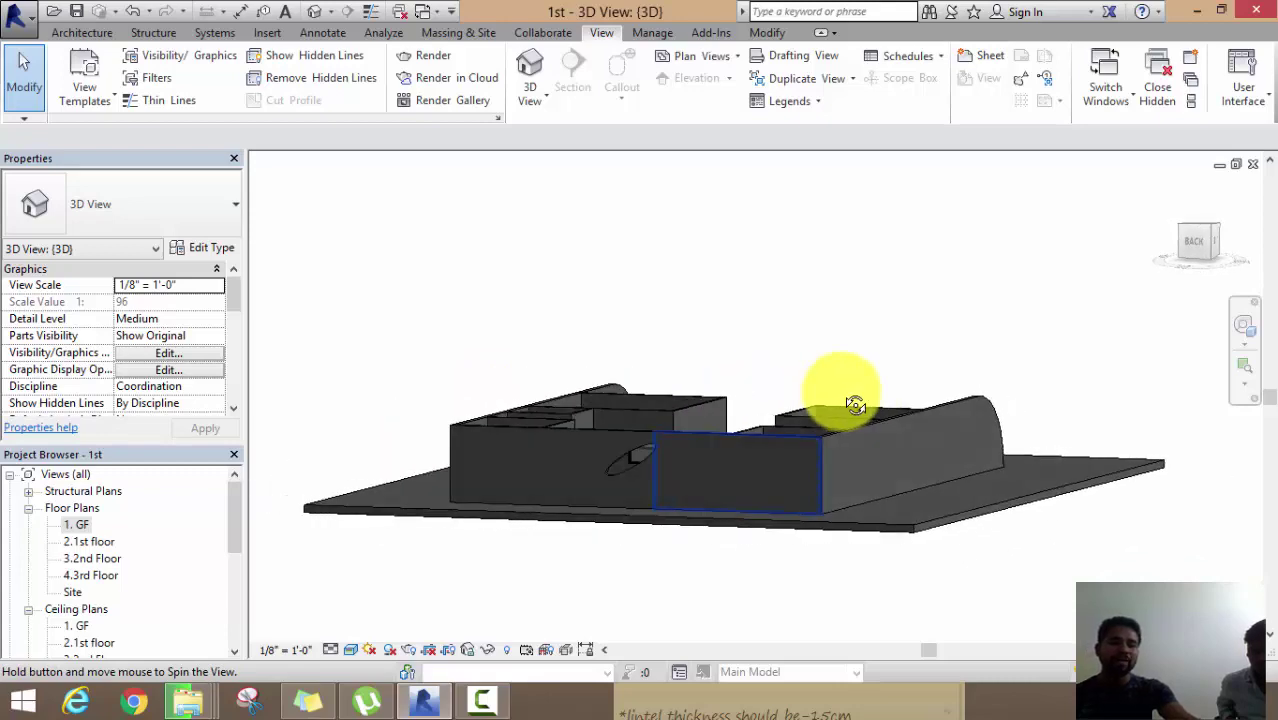
scroll(693, 522, "up", 3)
middle_click_drag(676, 565, 639, 471, "shift")
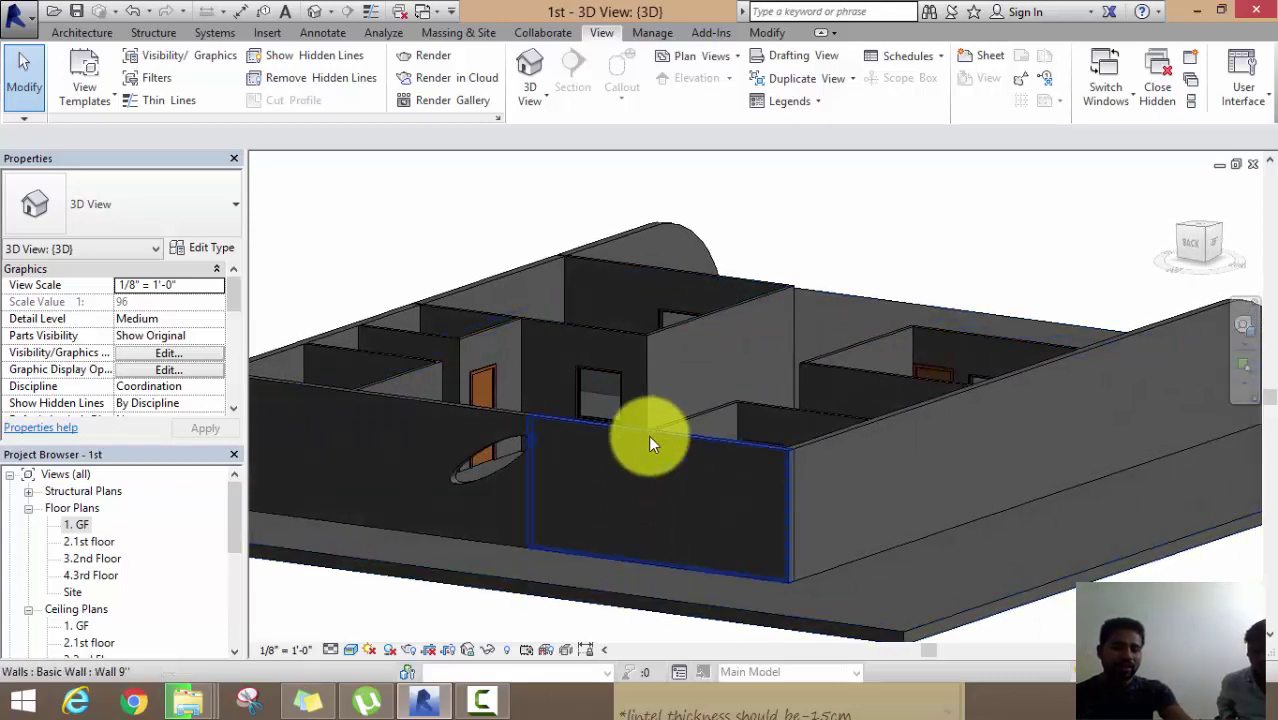
left_click(622, 476)
middle_click_drag(656, 522, 580, 366, "shift")
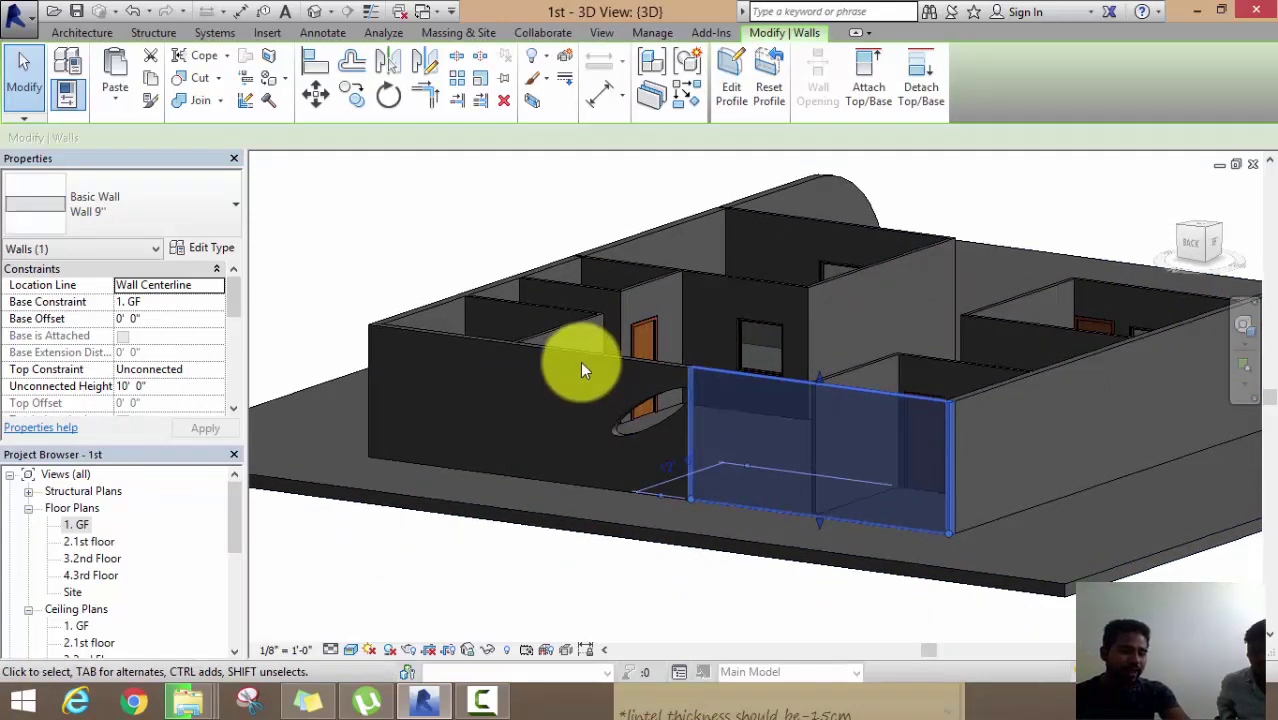
left_click(581, 360)
left_click(365, 206)
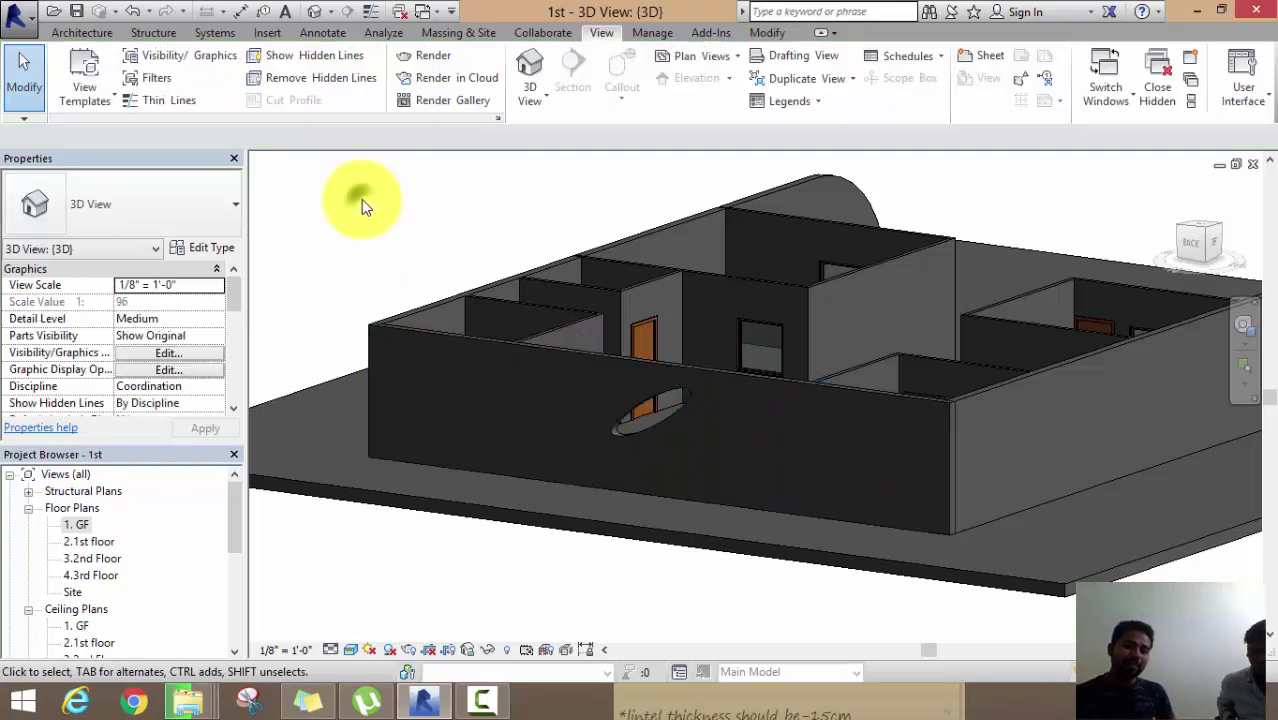
left_click(833, 387)
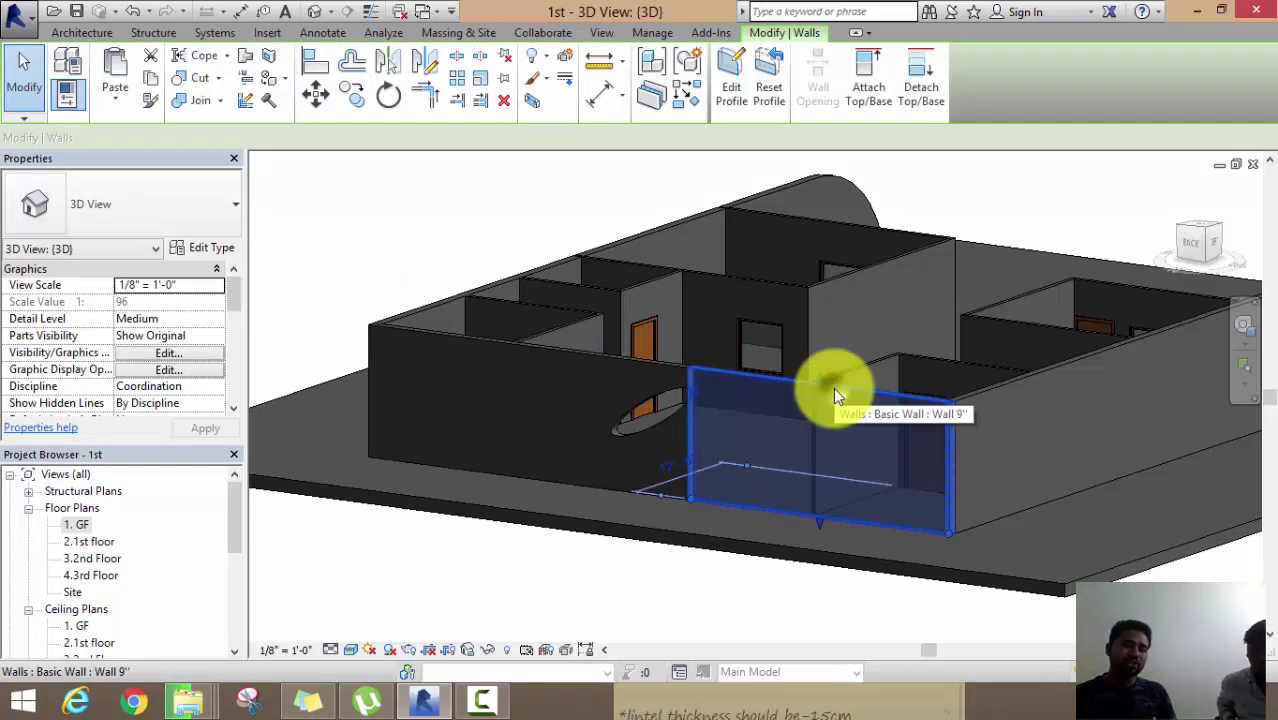
left_click(693, 602)
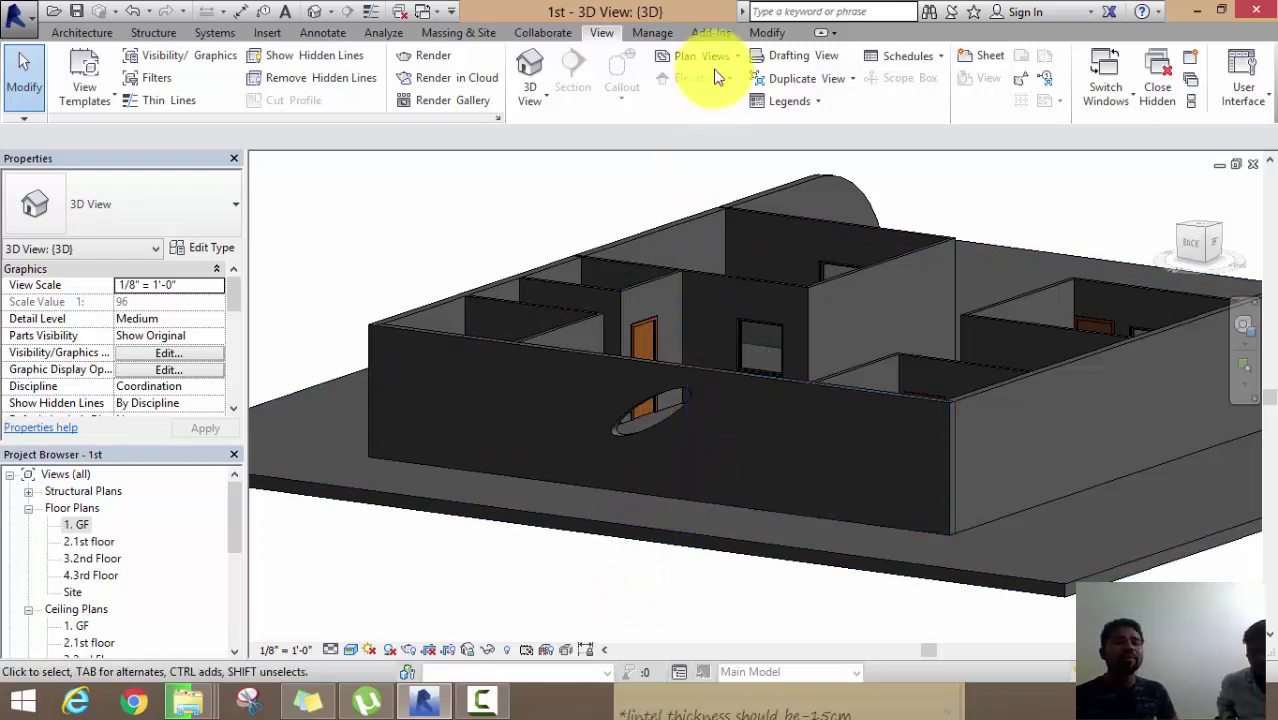
Start the Paint tool and pick Brick, Common in the Material Browser
left_click(765, 37)
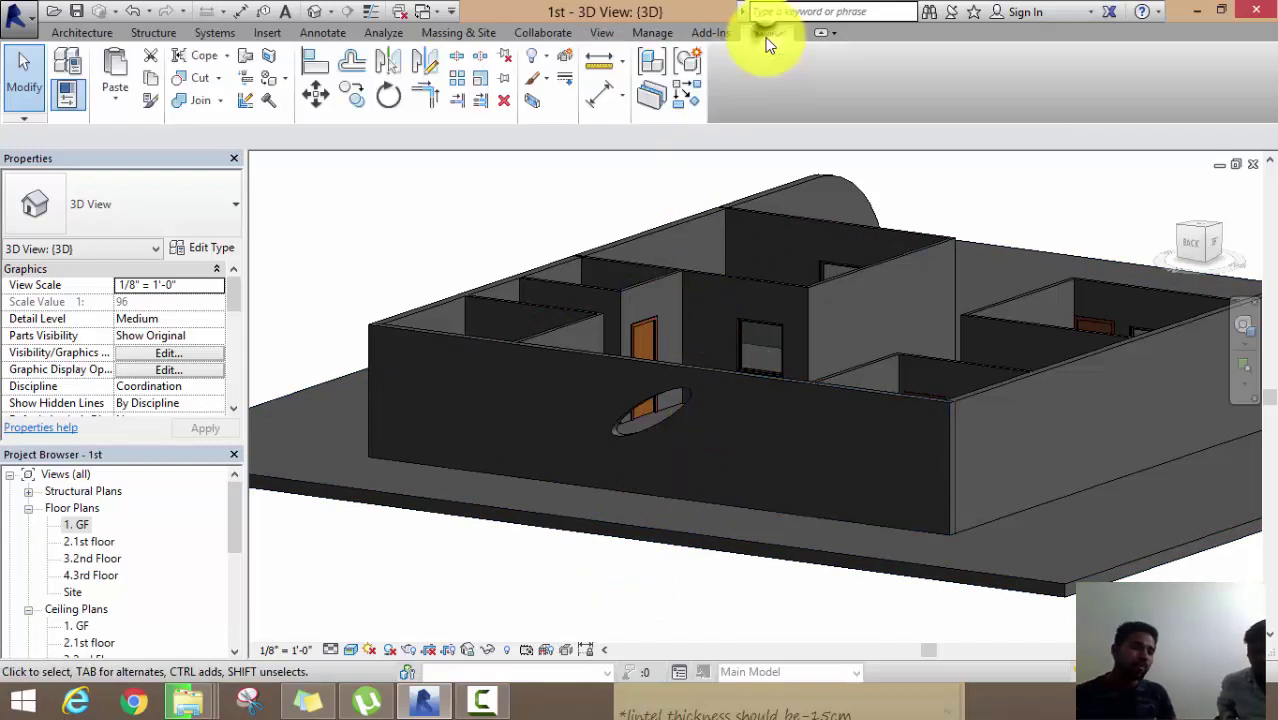
left_click(284, 78)
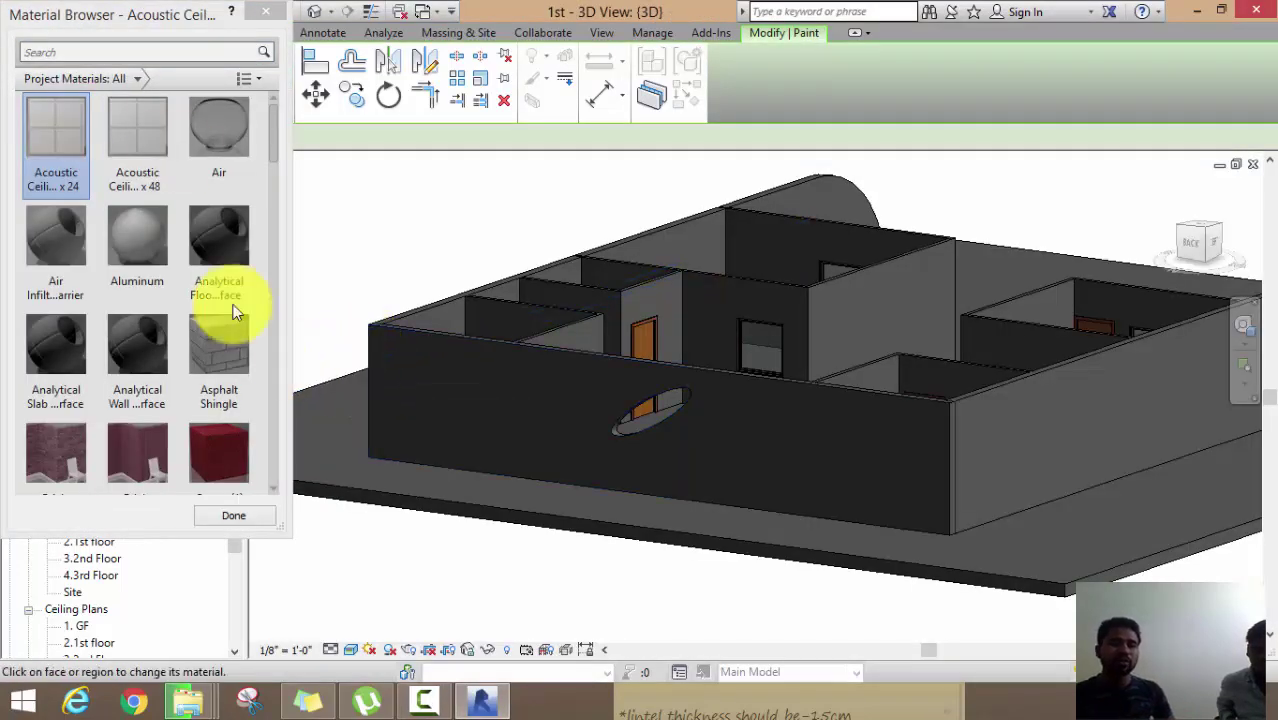
left_click_drag(150, 25, 183, 52)
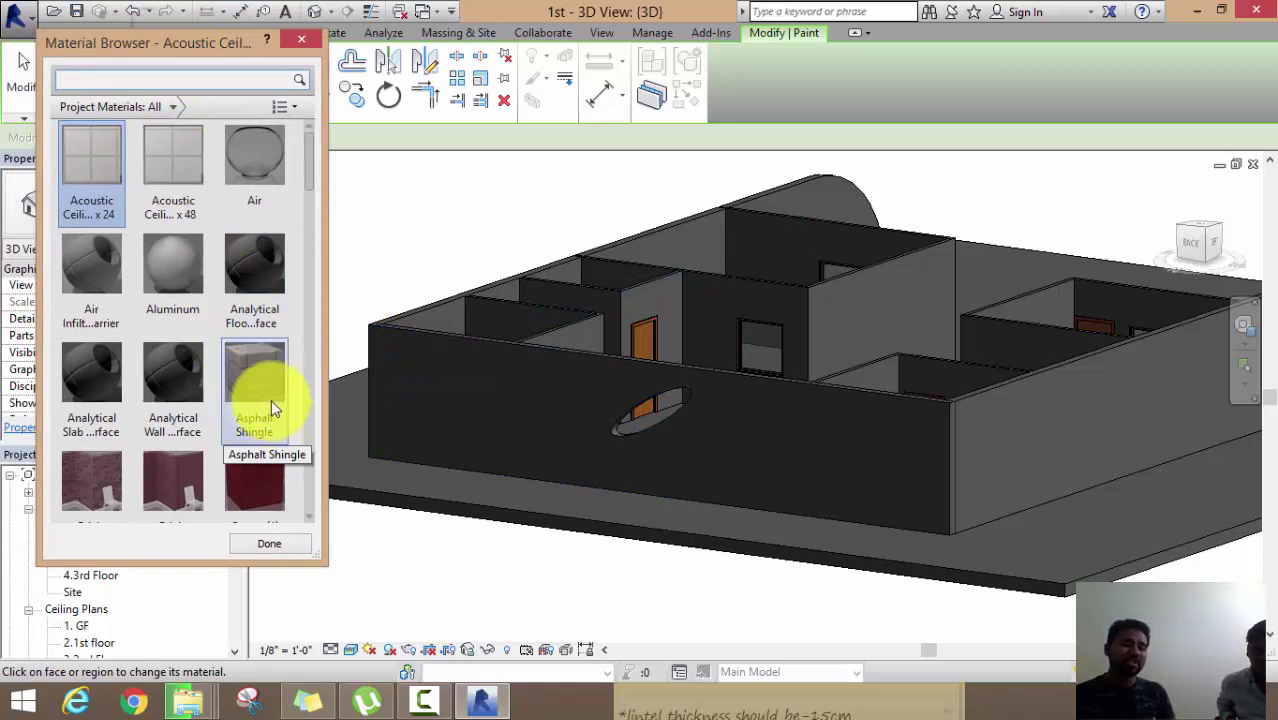
scroll(219, 429, "down", 1)
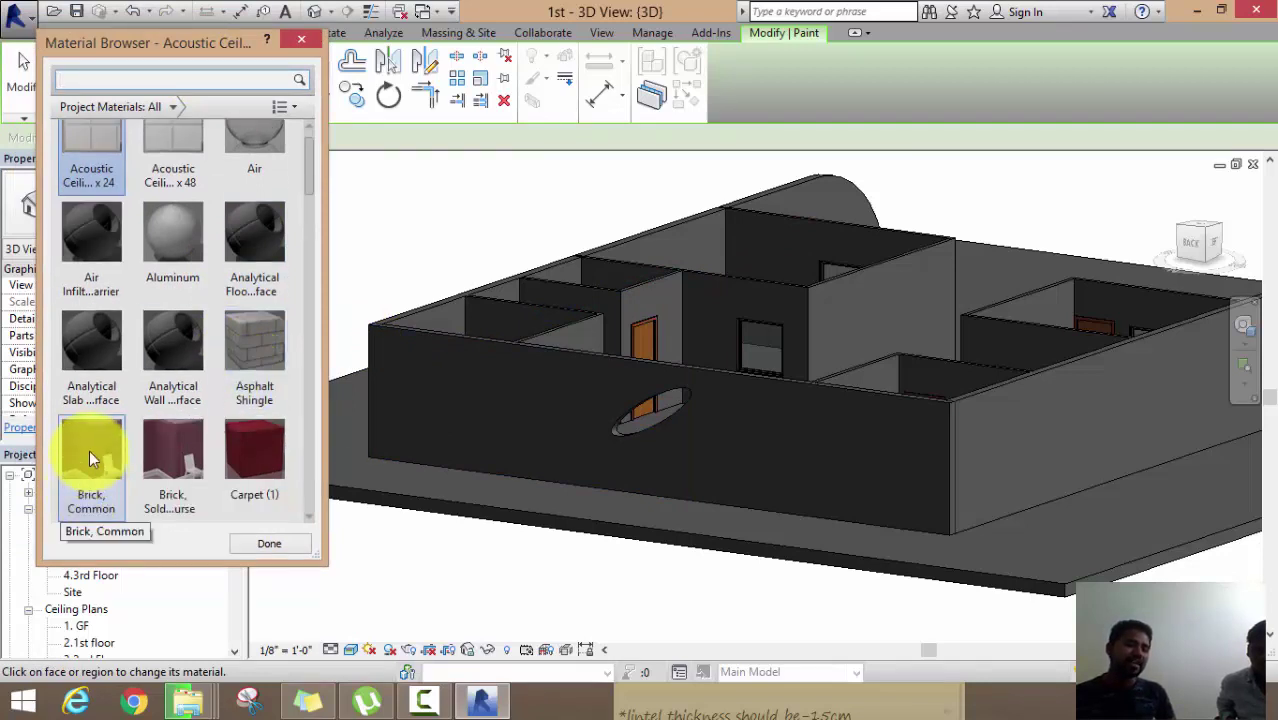
left_click(89, 450)
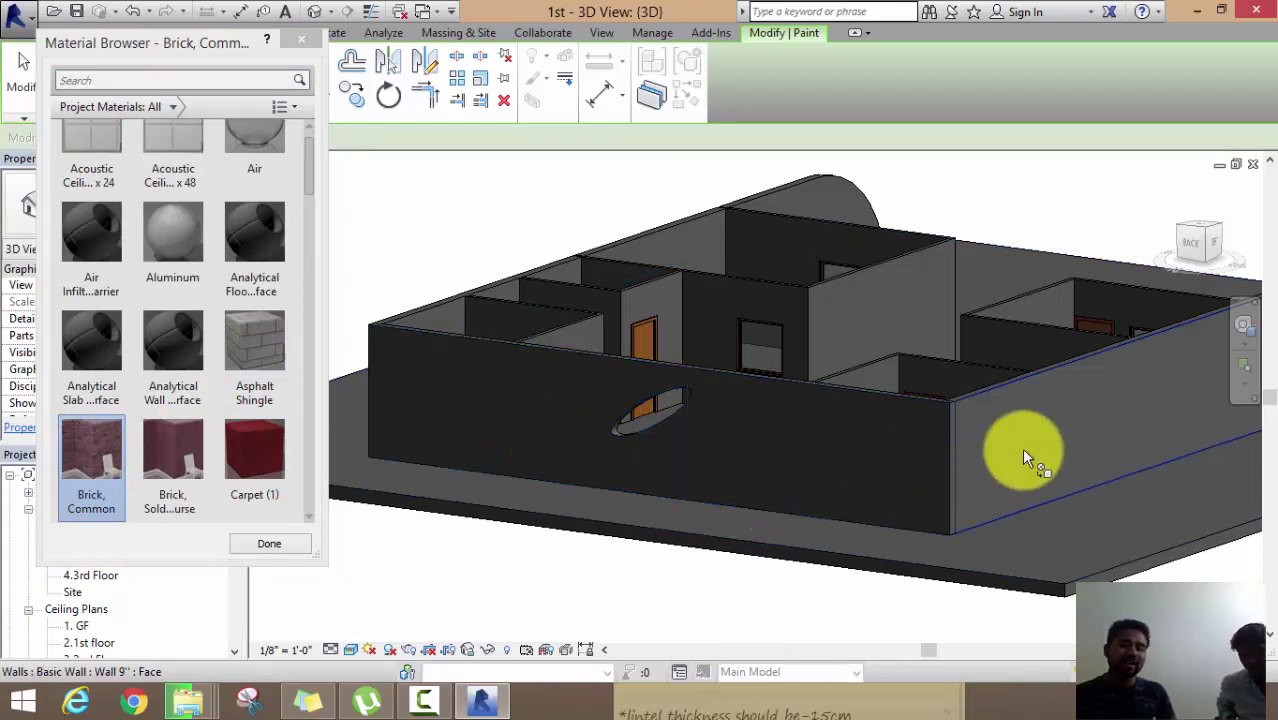
Paint the curved end wall face and the adjoining exterior face with Brick, Common
middle_click_drag(1007, 471, 736, 503, "shift")
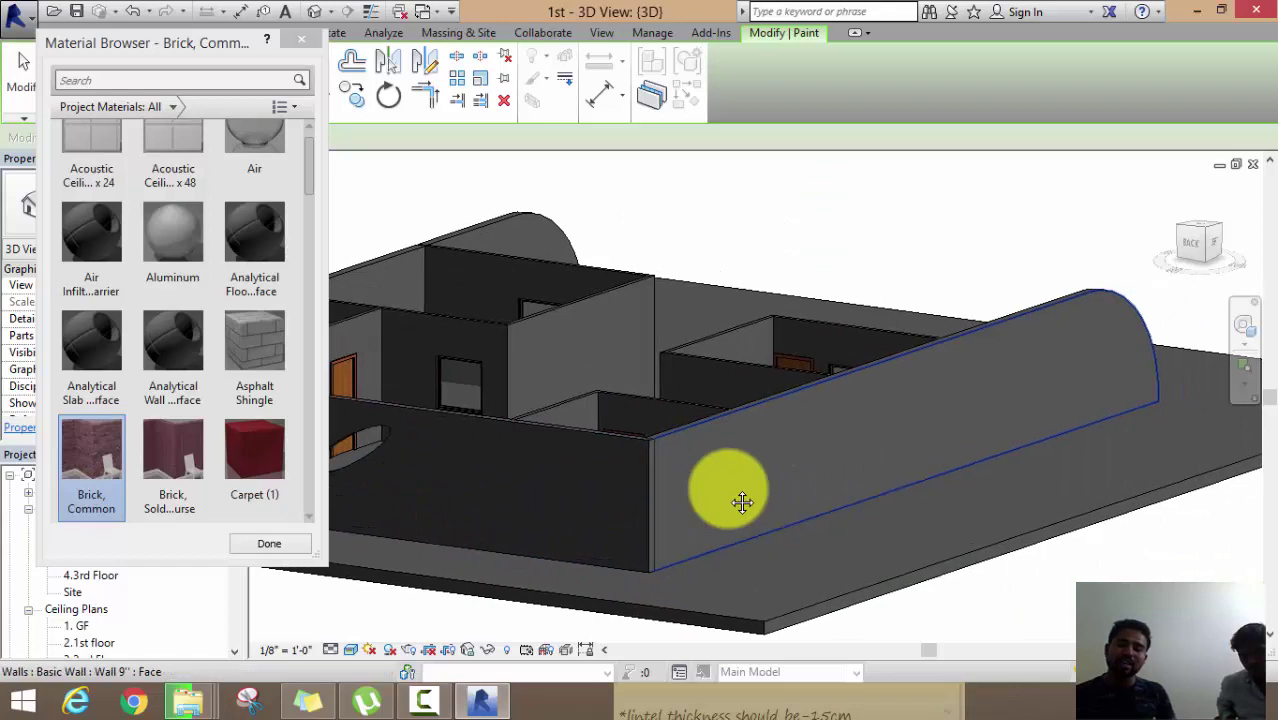
left_click(914, 430)
scroll(659, 527, "up", 3)
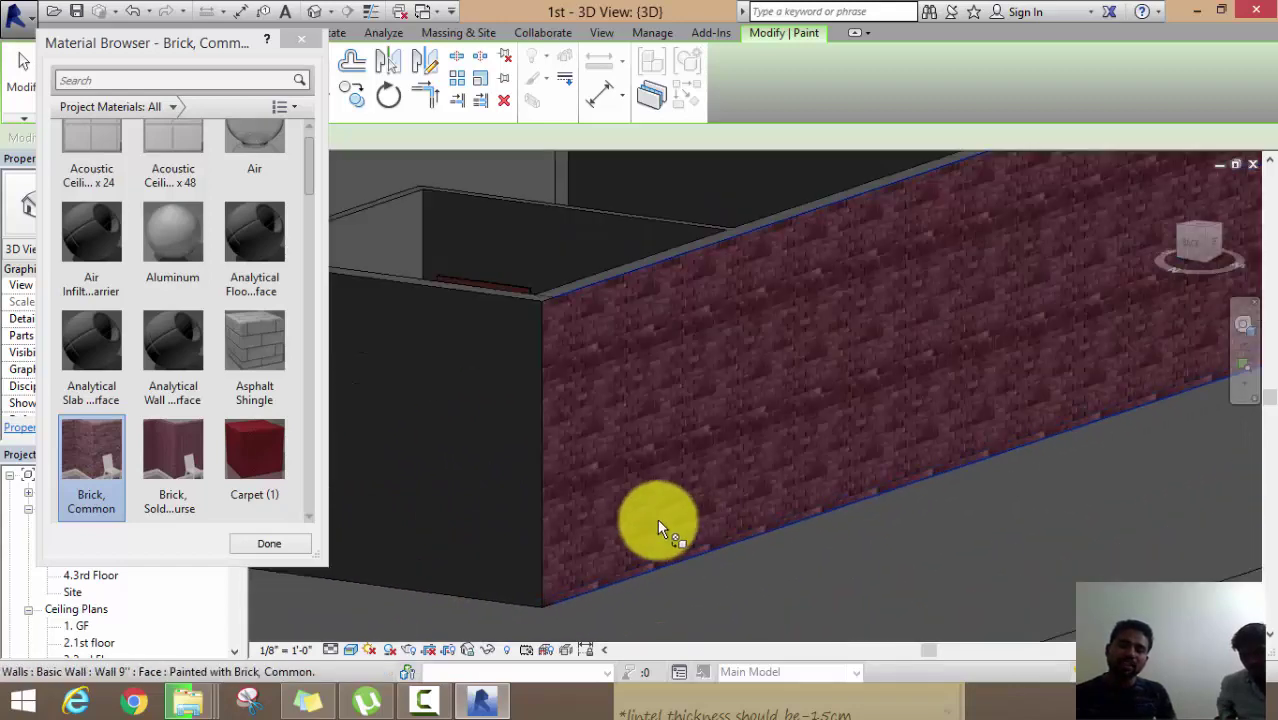
mouse_move(941, 476)
middle_mouse_down("shift")
mouse_move(930, 453)
mouse_move(1003, 433)
mouse_move(599, 544)
mouse_move(975, 462)
mouse_move(820, 483)
middle_mouse_up("shift")
scroll(929, 452, "down", 2)
left_click(784, 475)
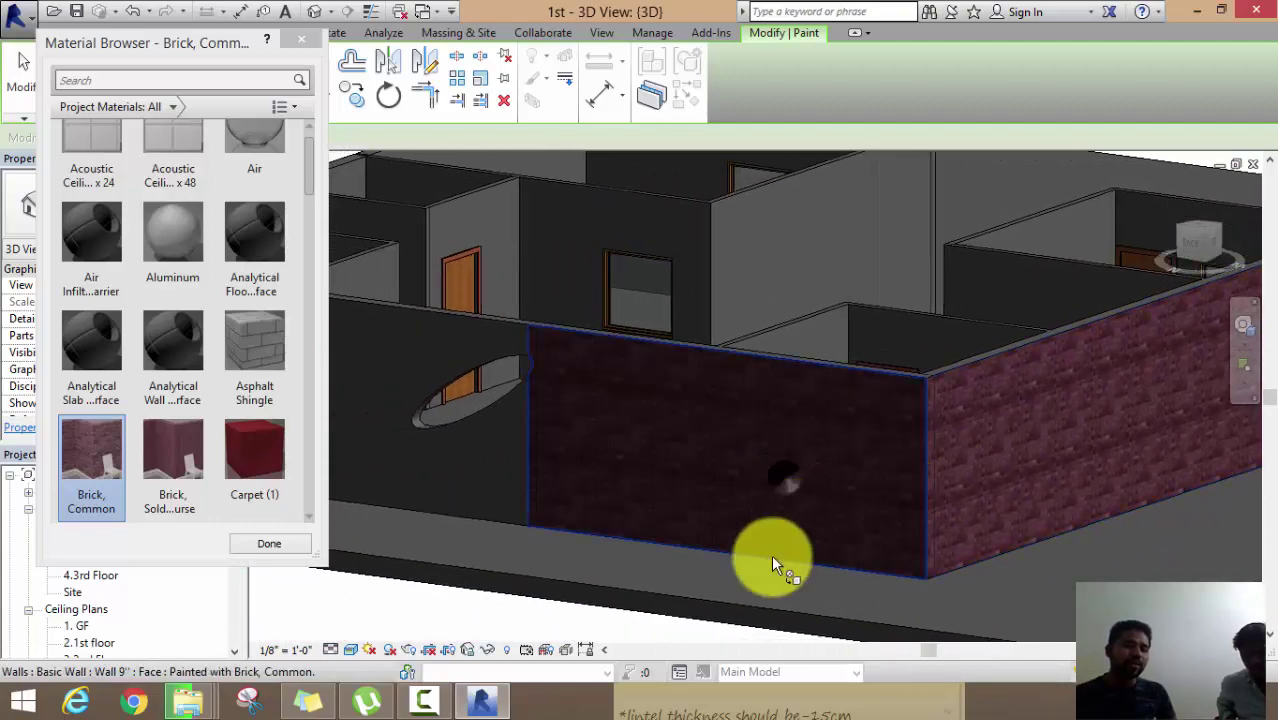
scroll(562, 533, "up", 3)
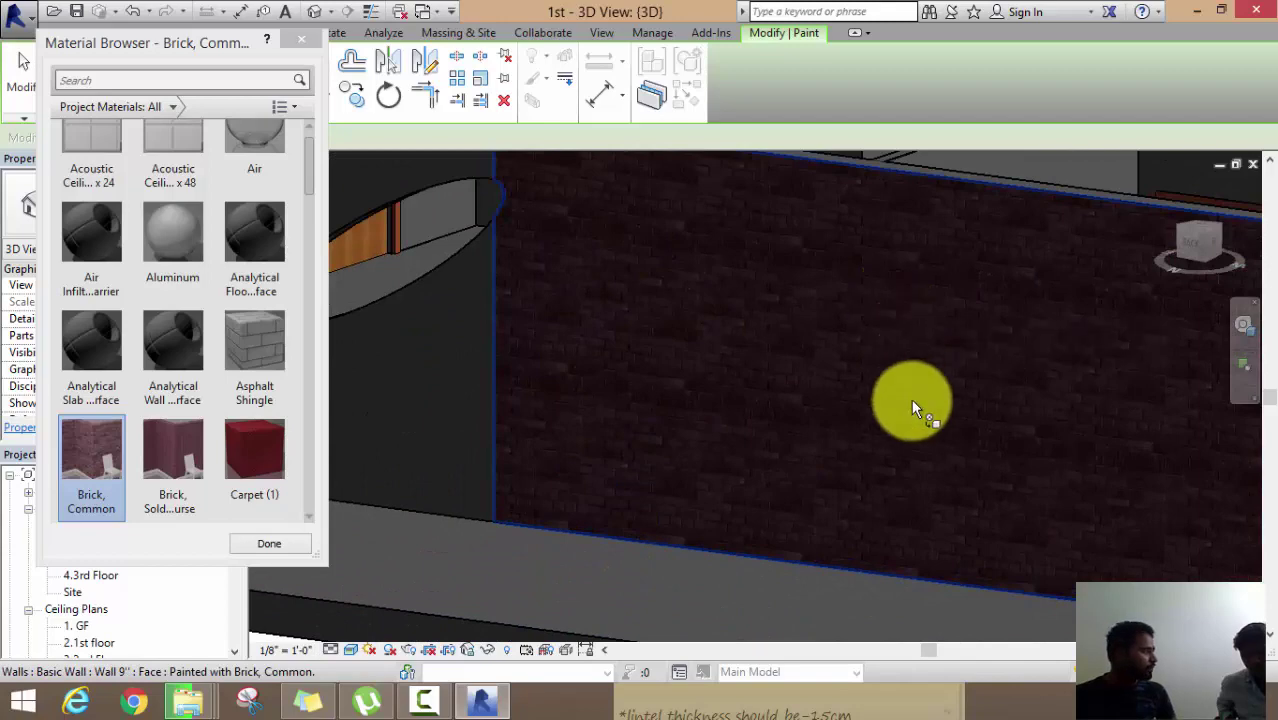
scroll(912, 403, "down", 3)
Orbit to the wall with the opening and choose Asphalt Shingle as the paint material
middle_click_drag(842, 428, 1113, 434, "shift")
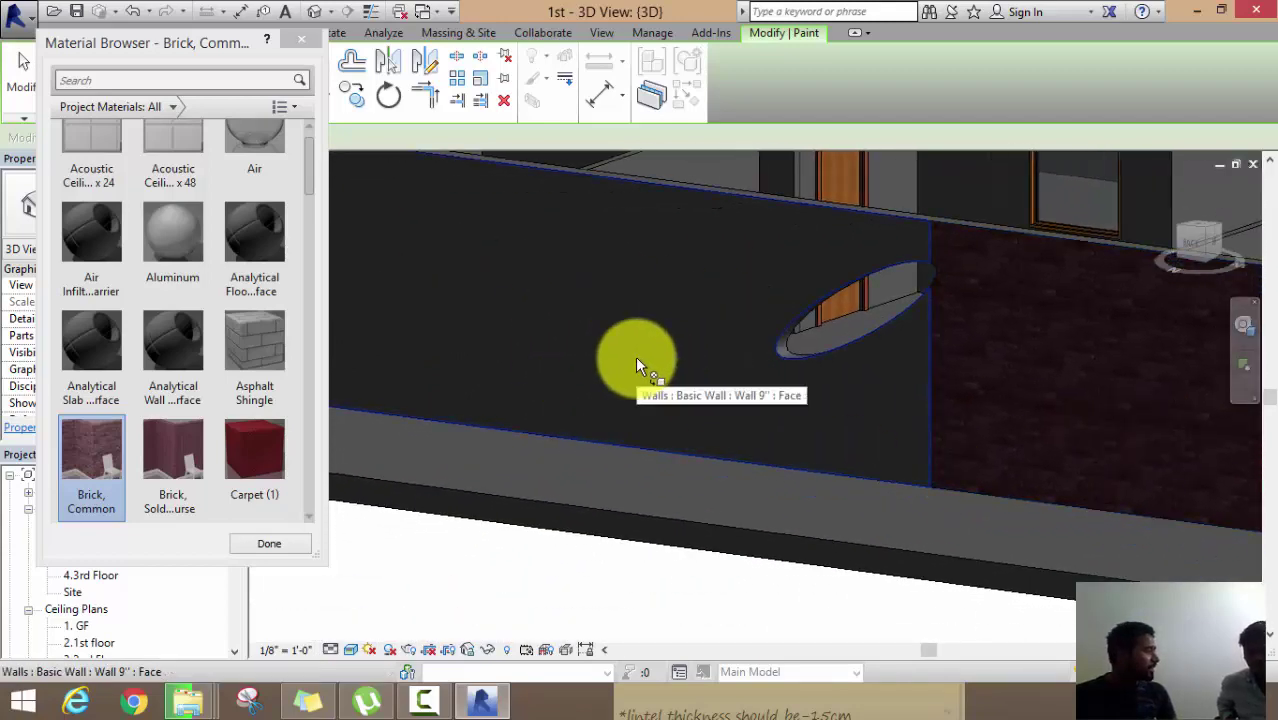
scroll(648, 395, "down", 2)
scroll(625, 405, "down", 1)
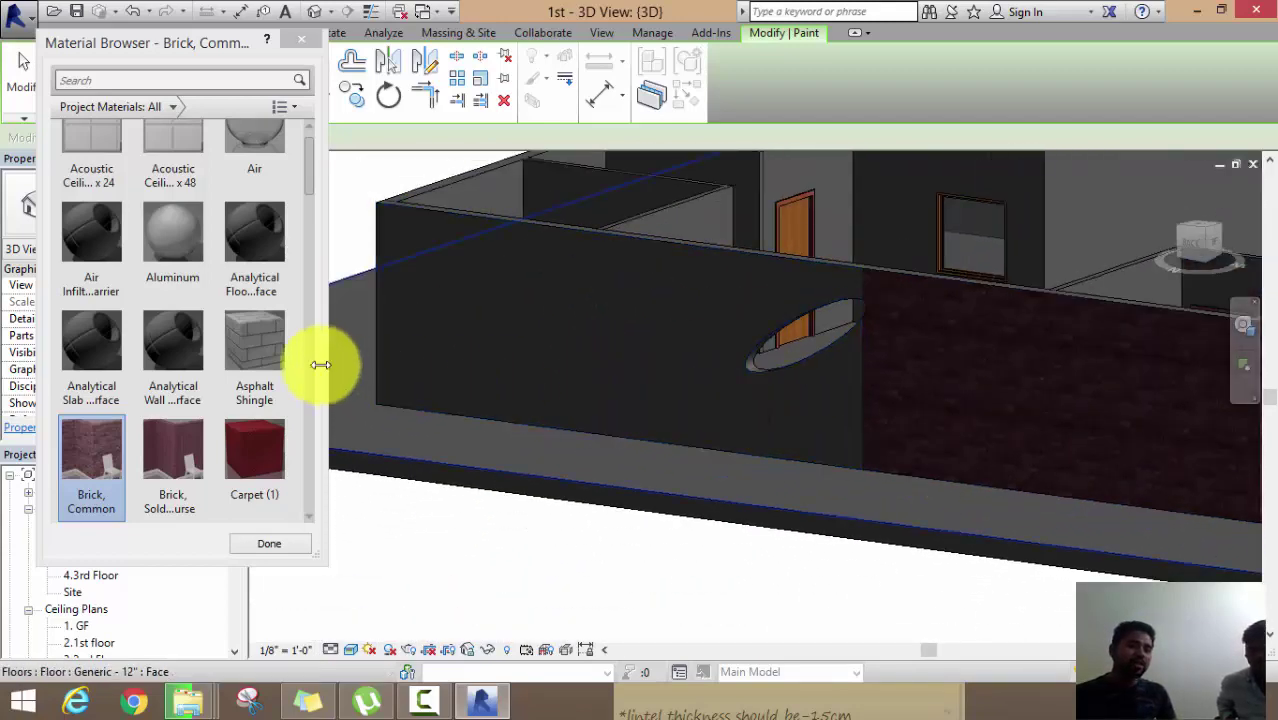
left_click(259, 352)
Paint the face left of the opening Asphalt Shingle, end painting, and select the front wall
left_click(531, 343)
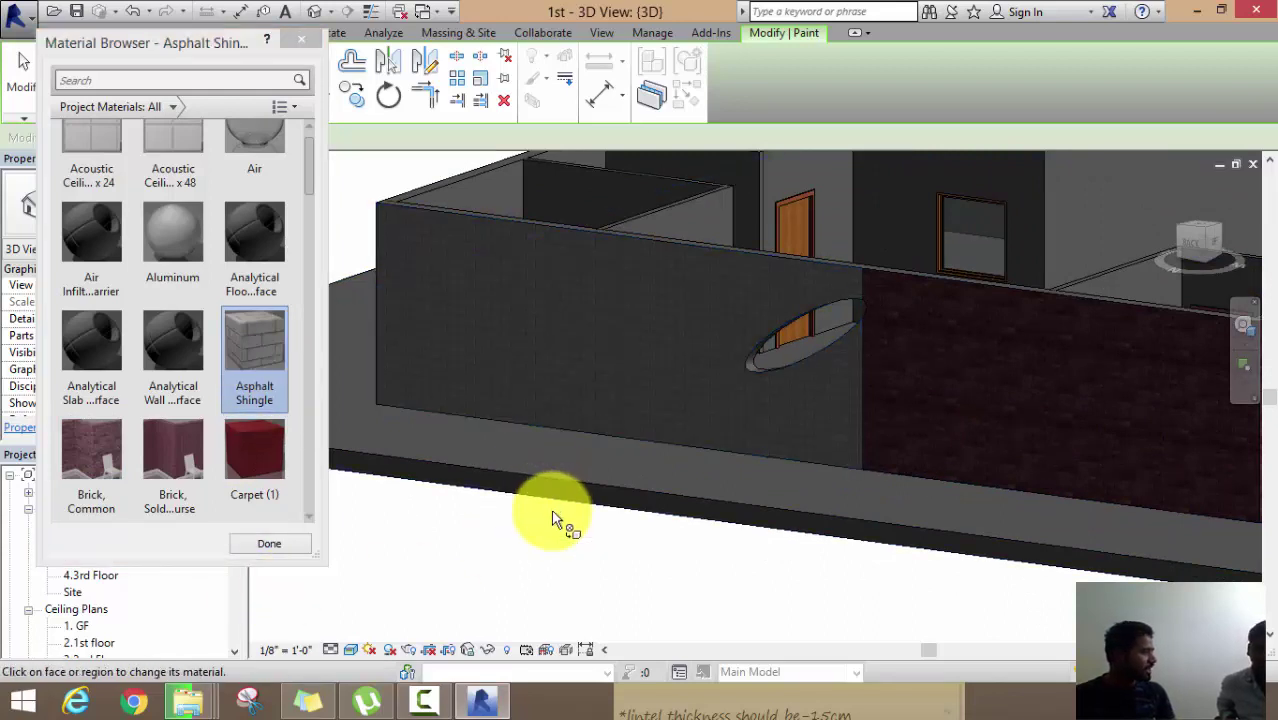
scroll(585, 586, "down", 3)
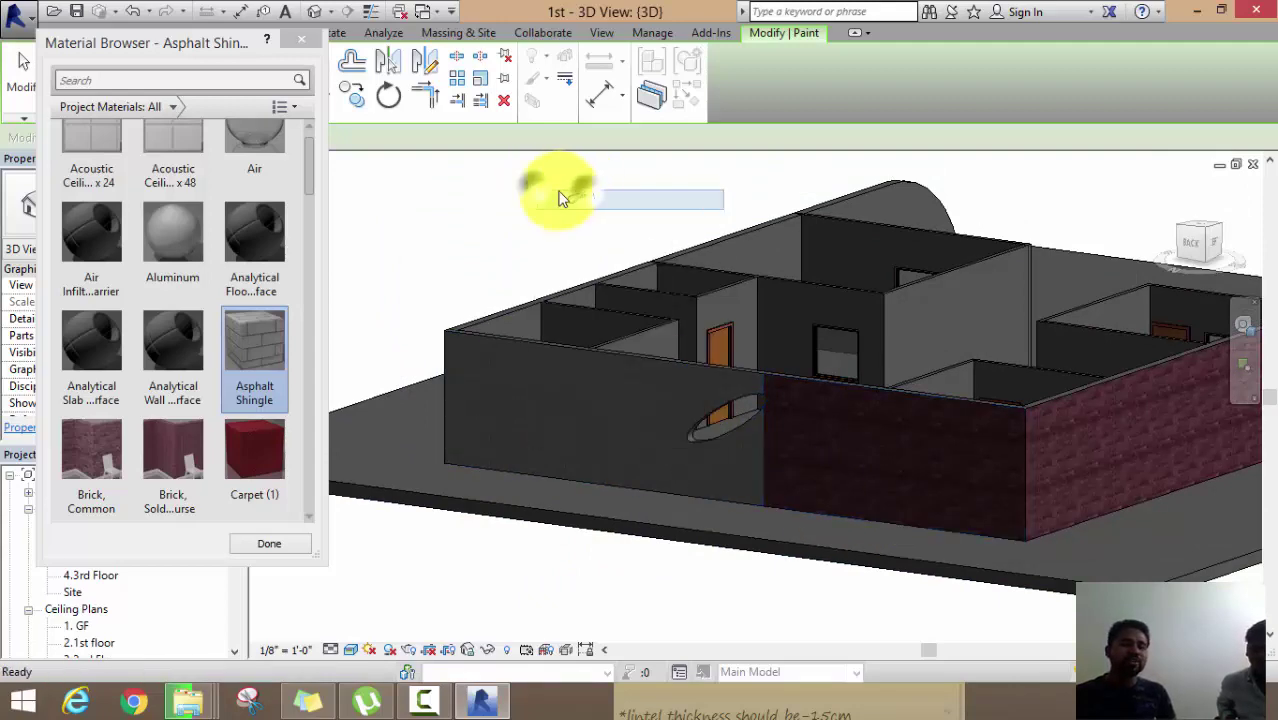
right_click(541, 188)
left_click(598, 369)
mouse_move(676, 400)
middle_mouse_down("shift")
mouse_move(599, 423)
mouse_move(706, 405)
middle_mouse_up("shift")
left_click(706, 393)
left_click(706, 393)
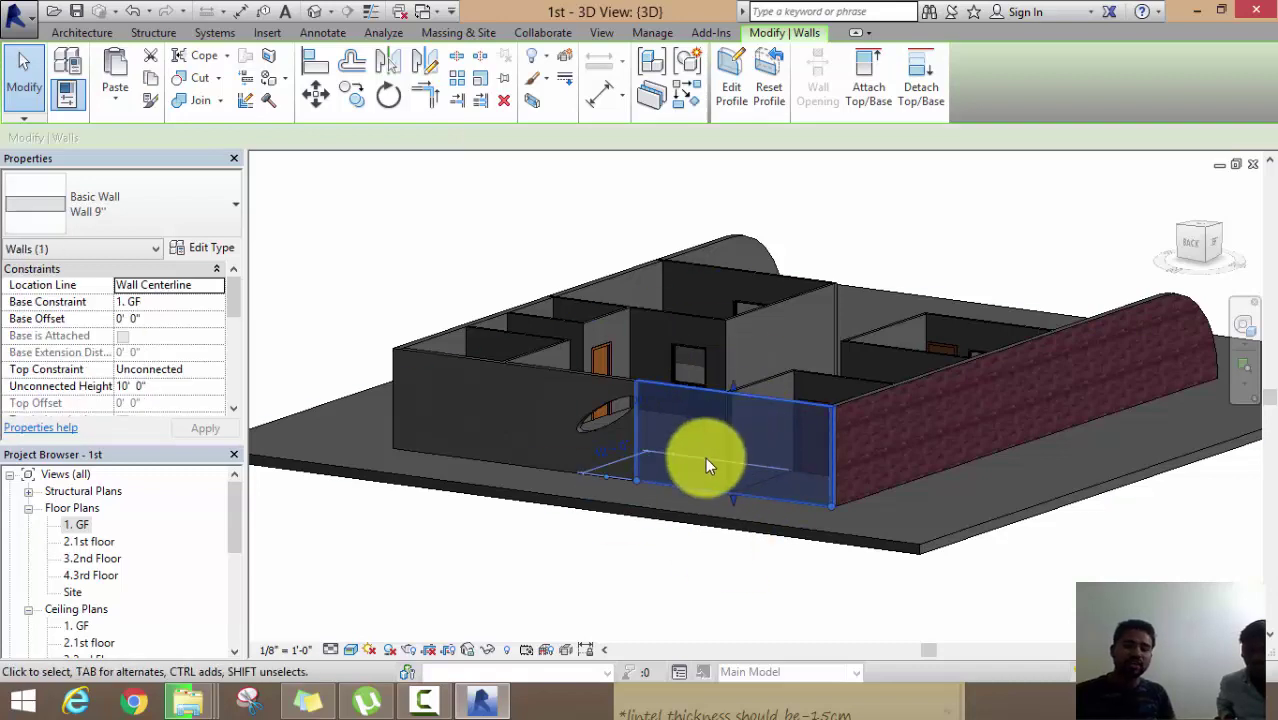
key("Delete")
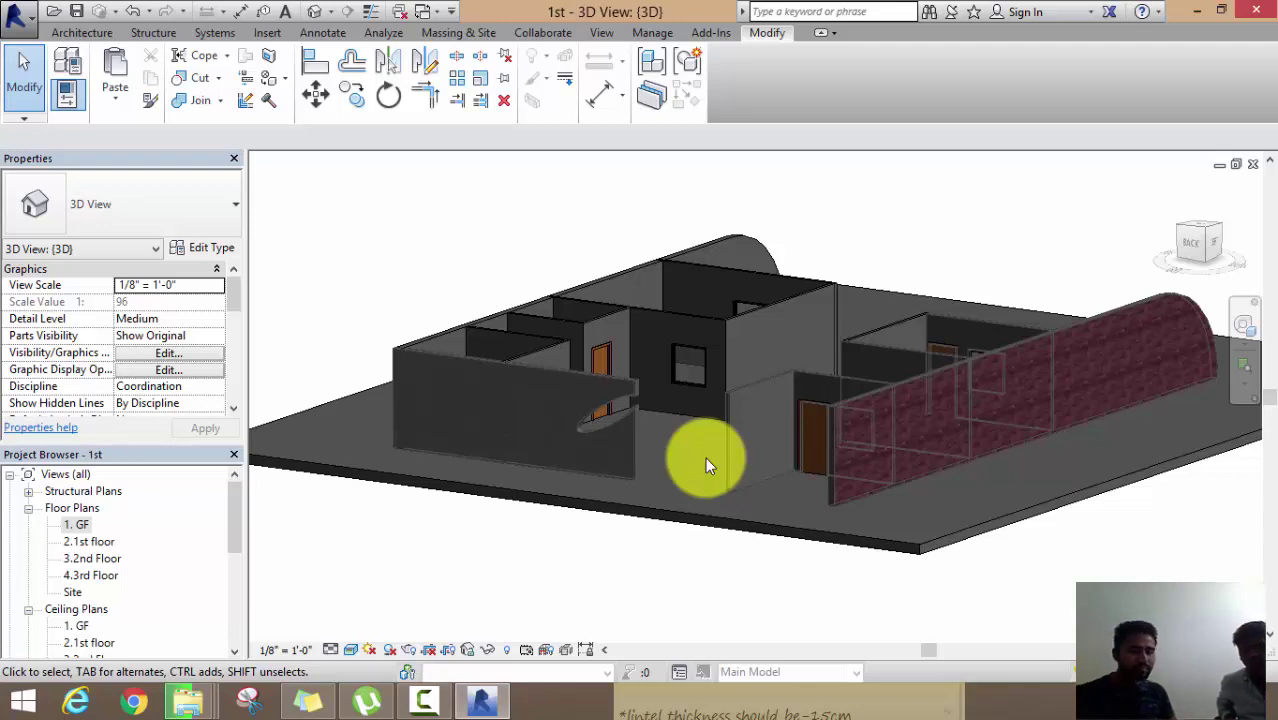
key("ctrl+z")
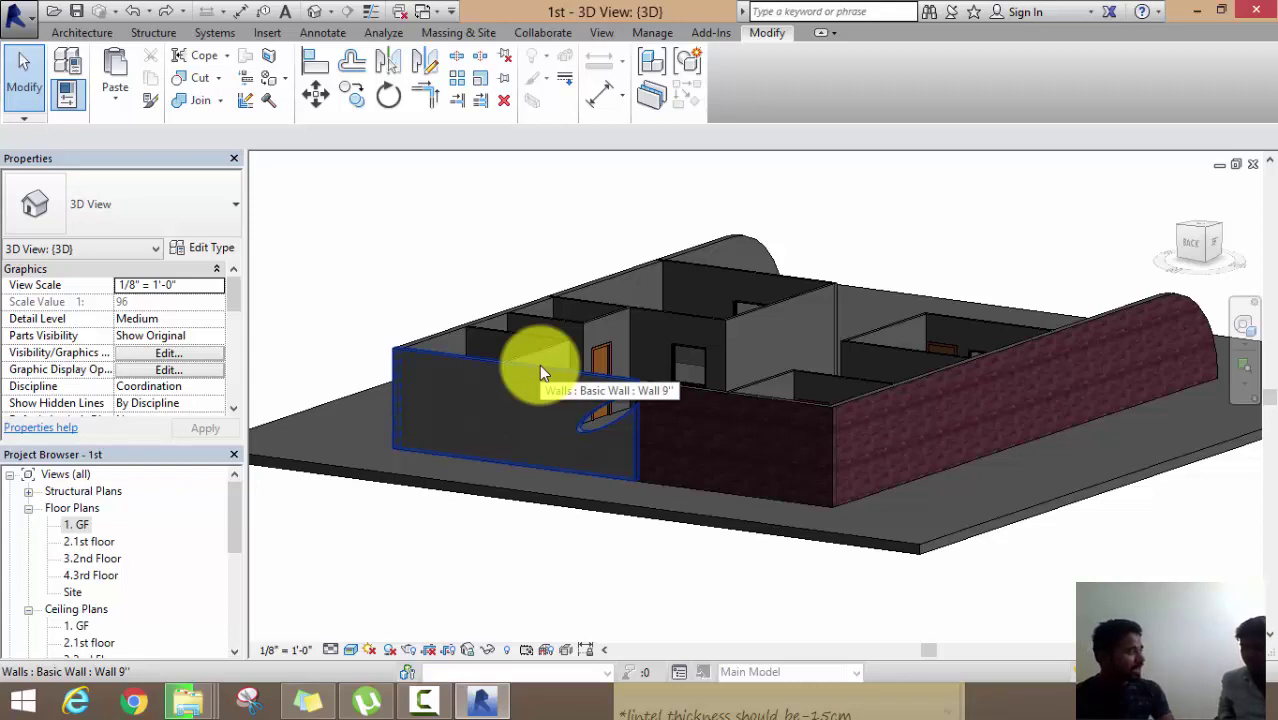
mouse_move(724, 531)
middle_mouse_down("shift")
mouse_move(343, 564)
mouse_move(267, 532)
mouse_move(494, 590)
middle_mouse_up("shift")
scroll(442, 485, "up", 2)
scroll(520, 490, "up", 3)
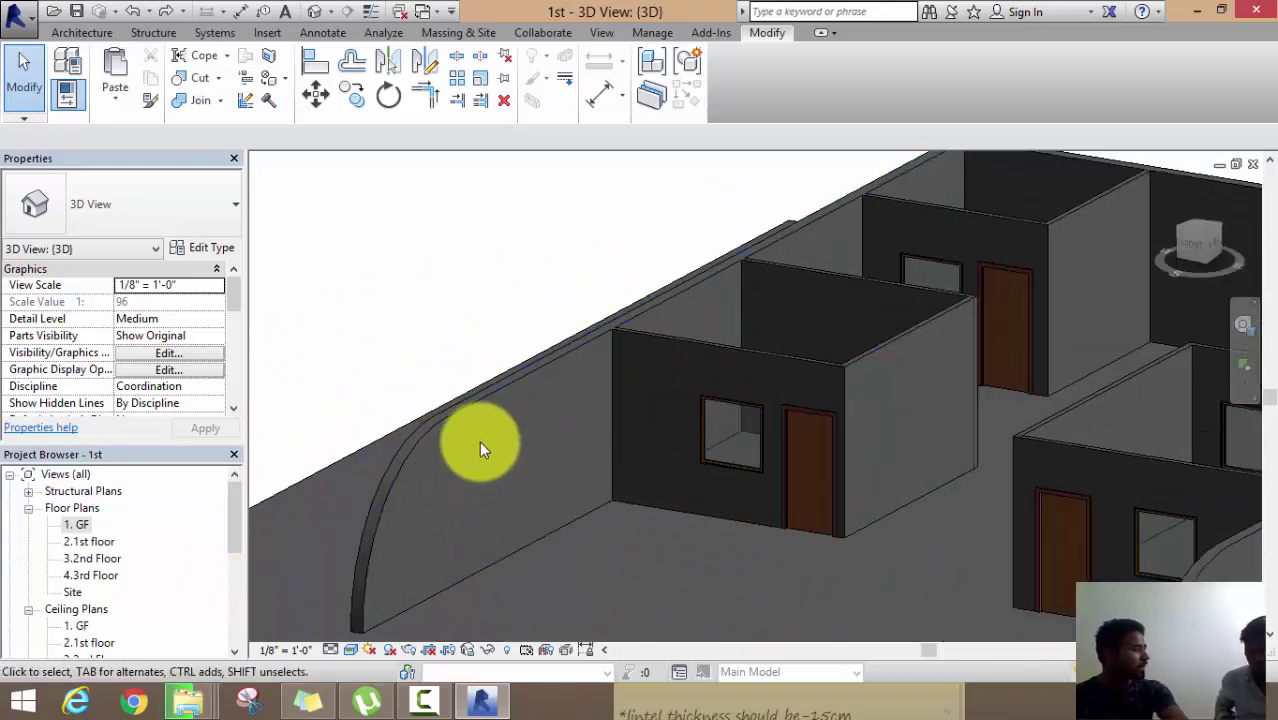
scroll(479, 441, "down", 2)
mouse_move(479, 441)
middle_mouse_down("shift")
mouse_move(585, 456)
mouse_move(699, 422)
mouse_move(659, 463)
mouse_move(630, 417)
mouse_move(679, 593)
middle_mouse_up("shift")
scroll(508, 499, "up", 3)
scroll(529, 378, "up", 2)
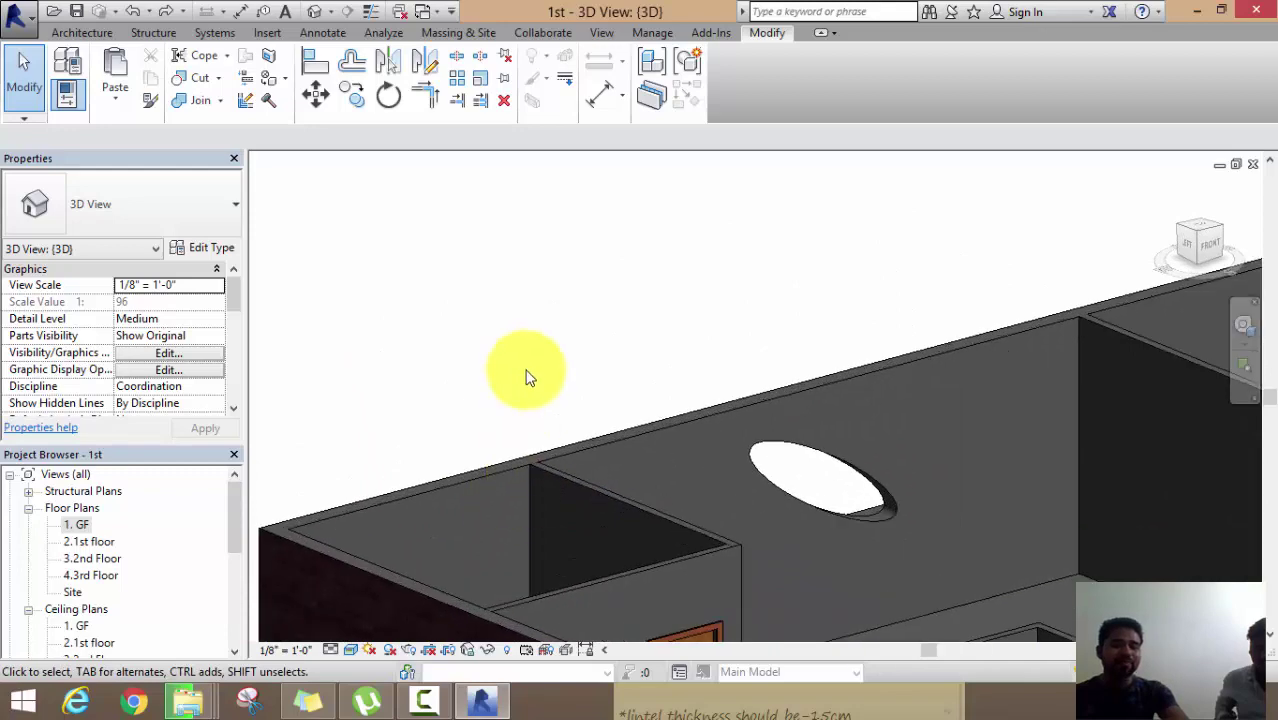
mouse_move(529, 378)
middle_mouse_down("shift")
mouse_move(585, 342)
mouse_move(491, 399)
mouse_move(673, 377)
mouse_move(447, 549)
mouse_move(408, 551)
mouse_move(562, 537)
middle_mouse_up("shift")
scroll(614, 381, "up", 3)
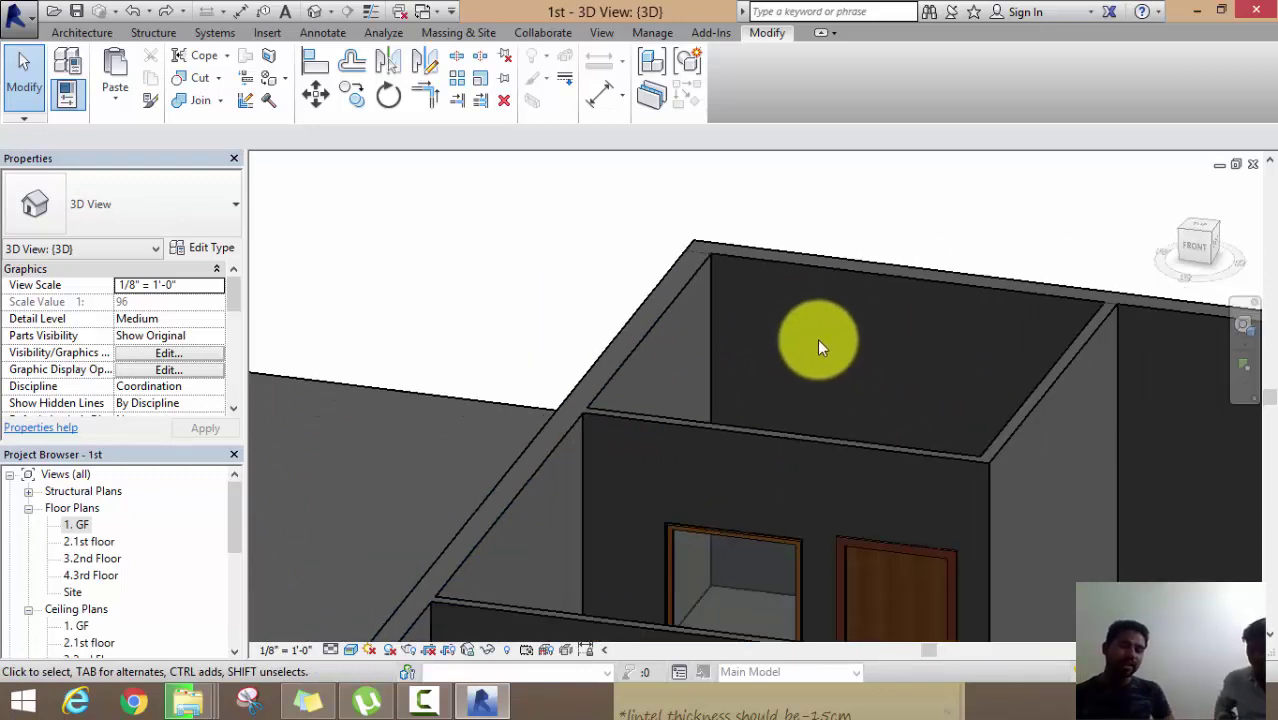
middle_click_drag(817, 338, 619, 274)
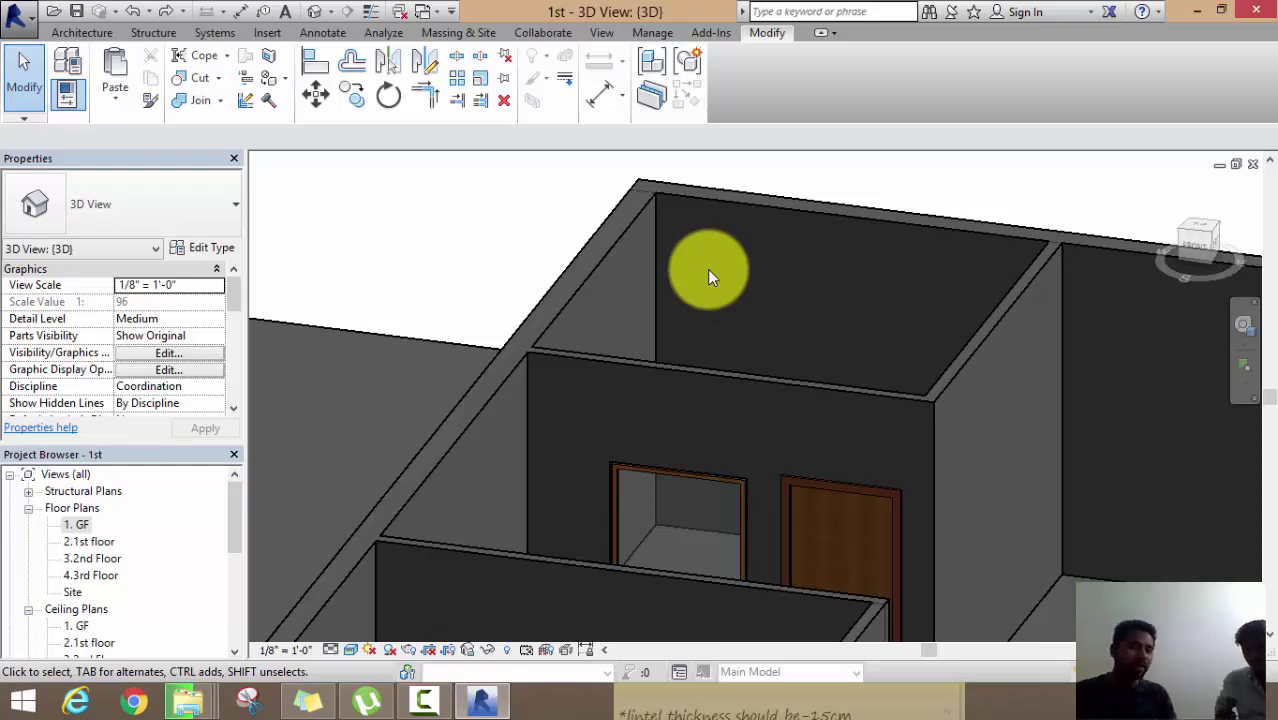
middle_click_drag(533, 244, 534, 244, "shift")
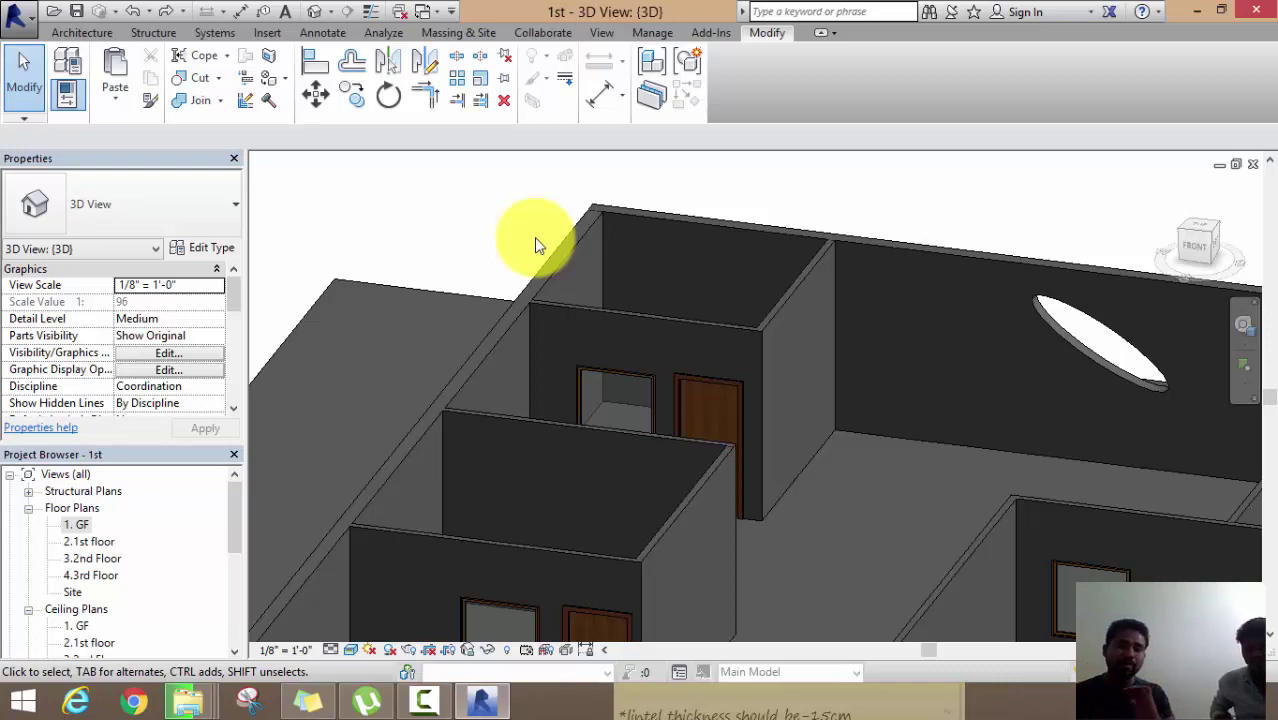
scroll(542, 243, "down", 3)
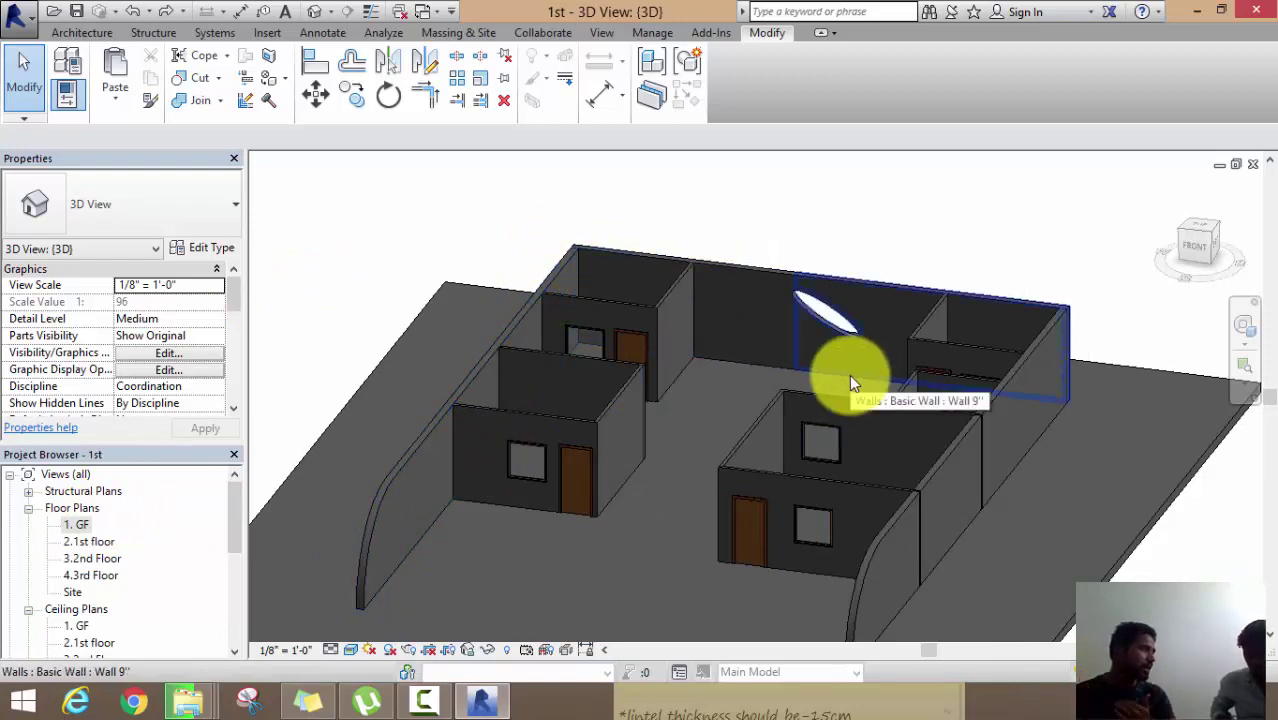
Return to the 1. GF floor plan and start the Architecture Wall tool
double_click(82, 526)
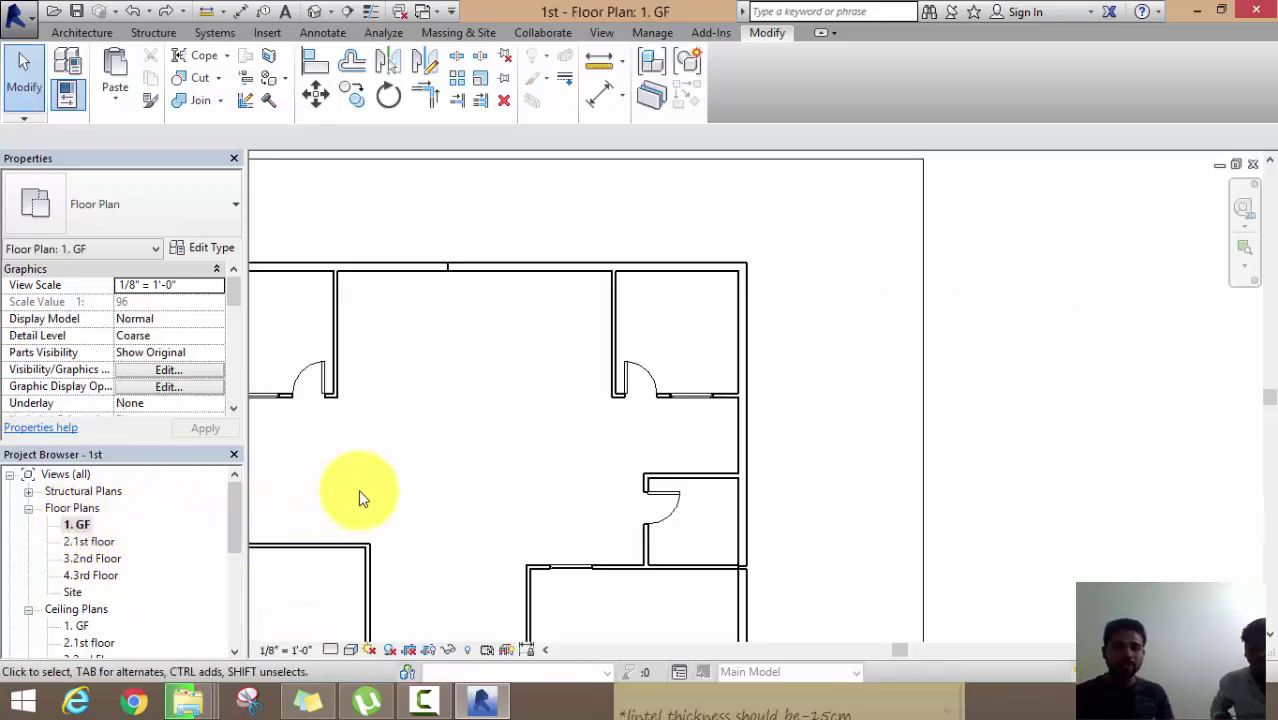
middle_click_drag(730, 508, 694, 450)
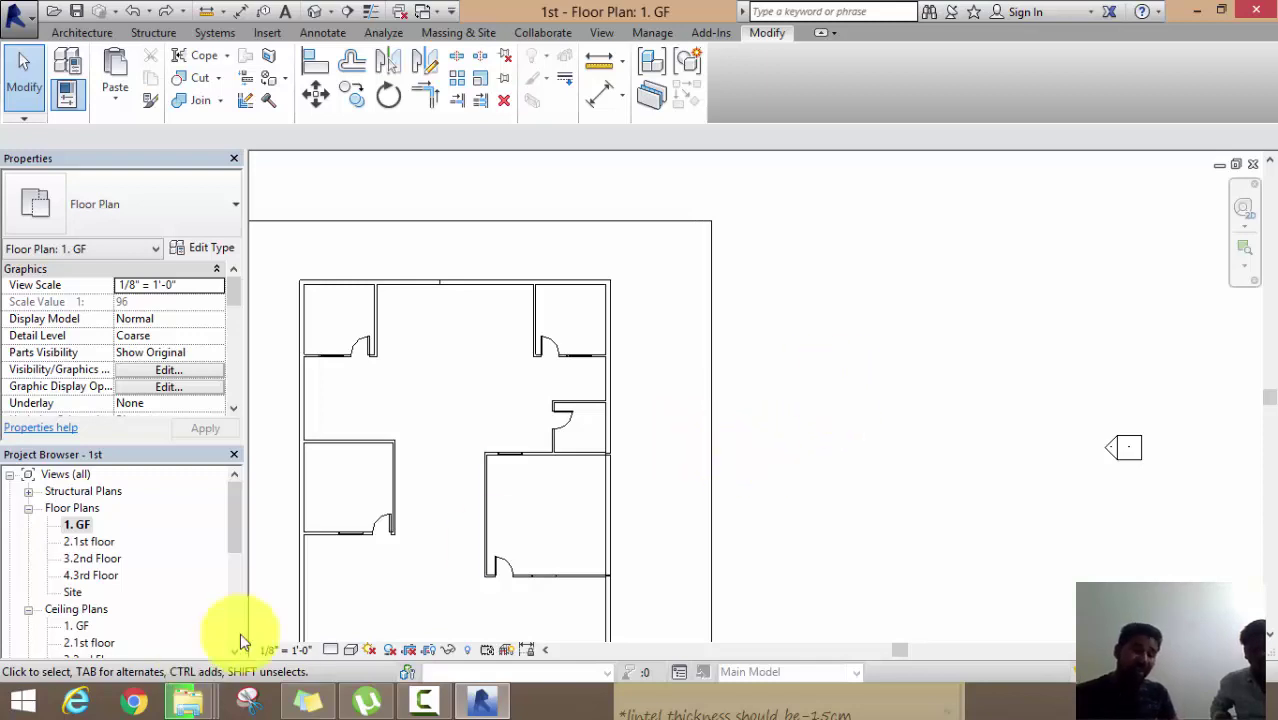
left_click(84, 33)
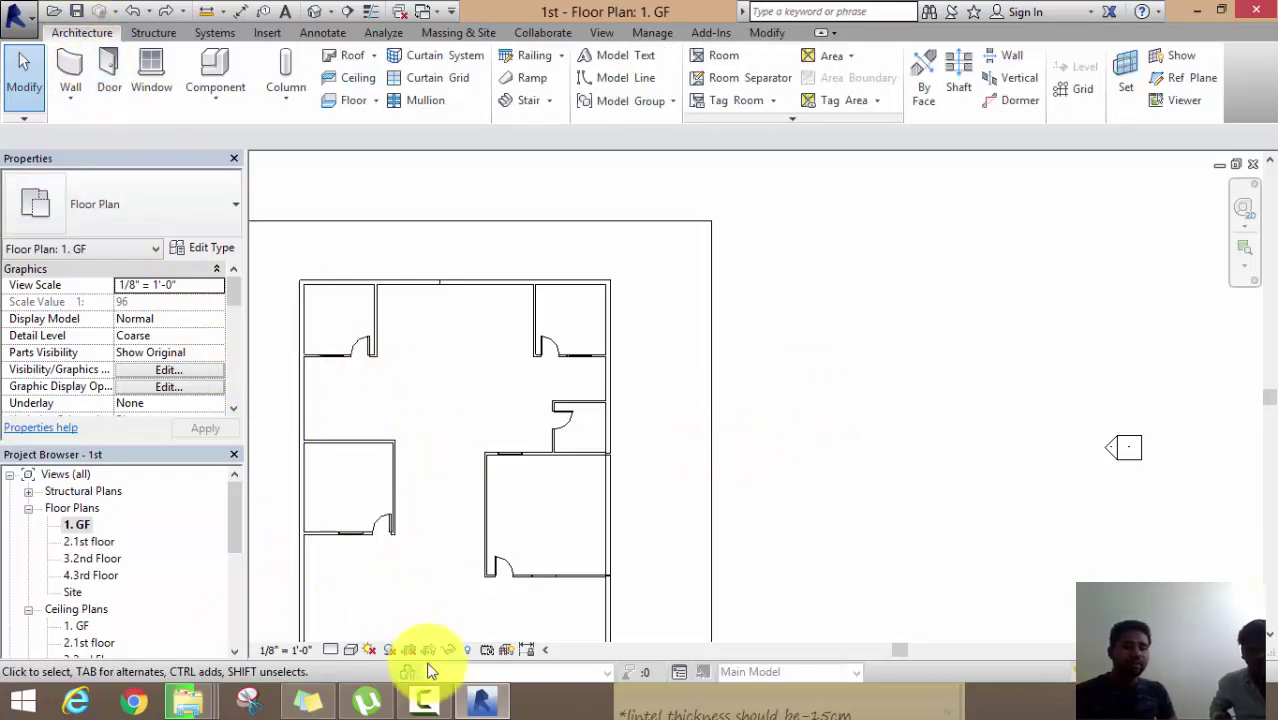
left_click(78, 63)
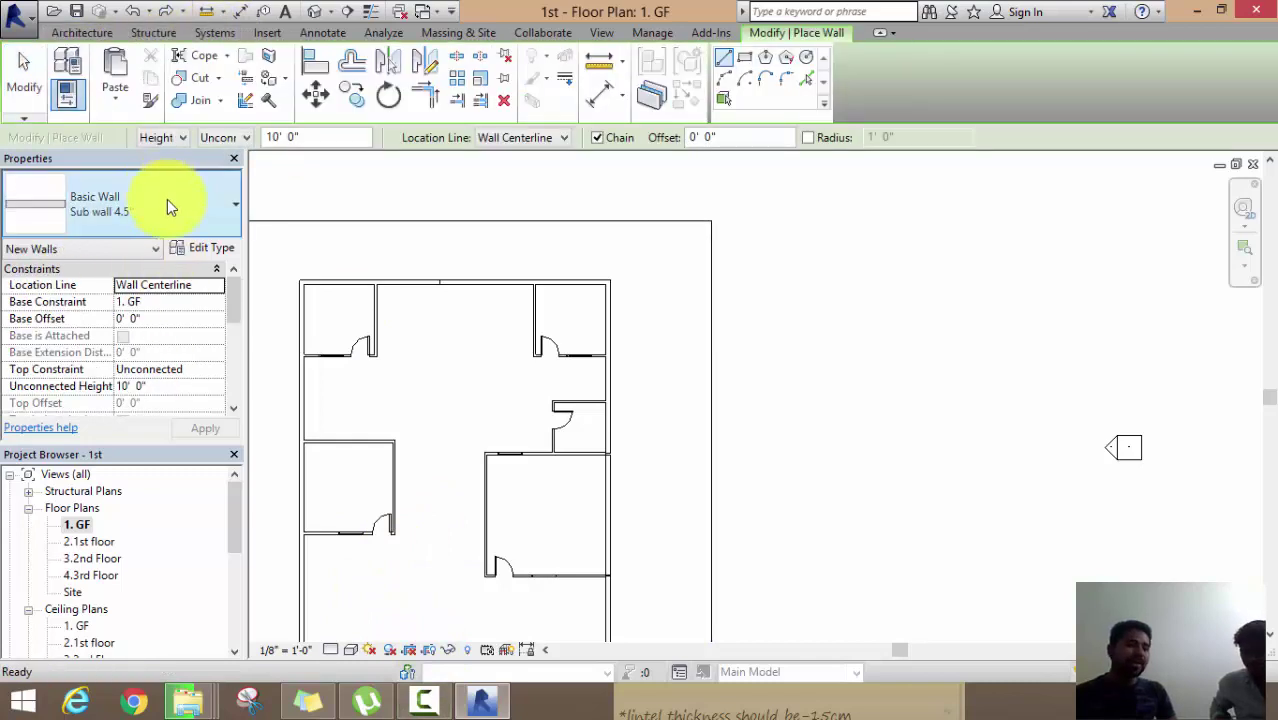
Choose the Exterior - Brick on Mtl. Stud wall type in the Type Selector
left_click(167, 203)
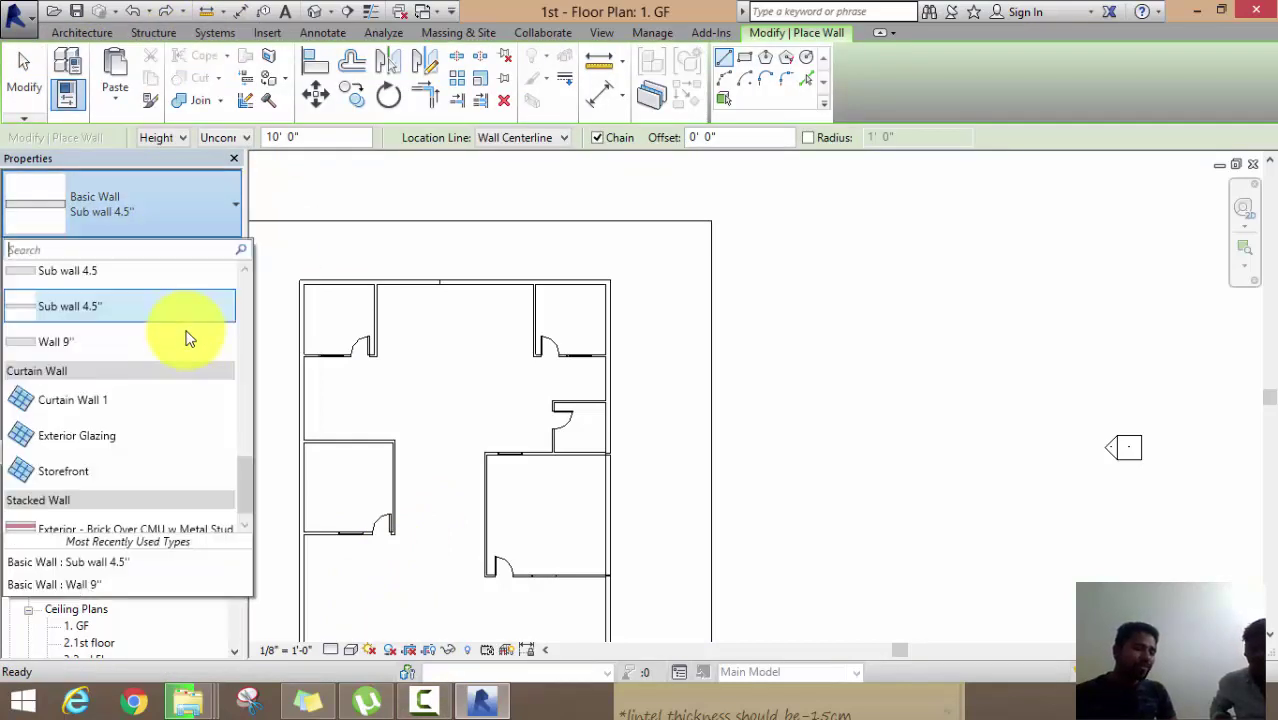
scroll(170, 347, "up", 2)
scroll(170, 347, "up", 1)
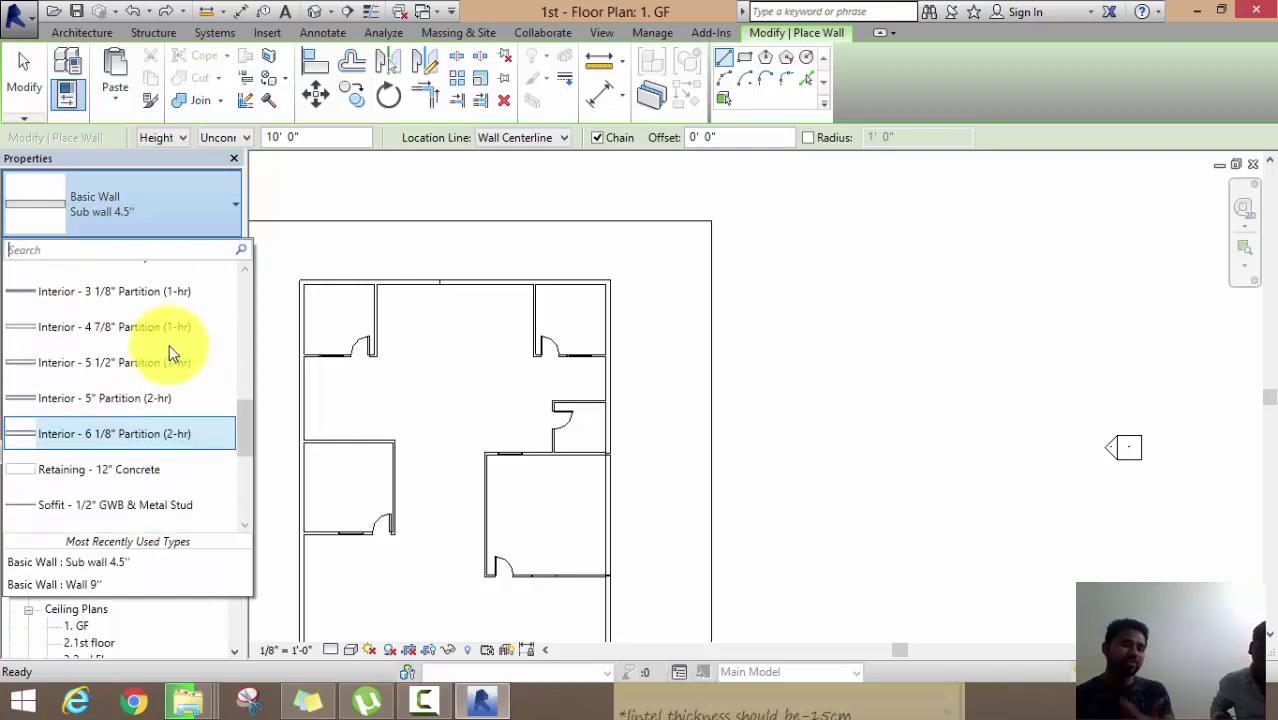
scroll(169, 344, "up", 2)
scroll(169, 344, "up", 1)
scroll(169, 344, "up", 2)
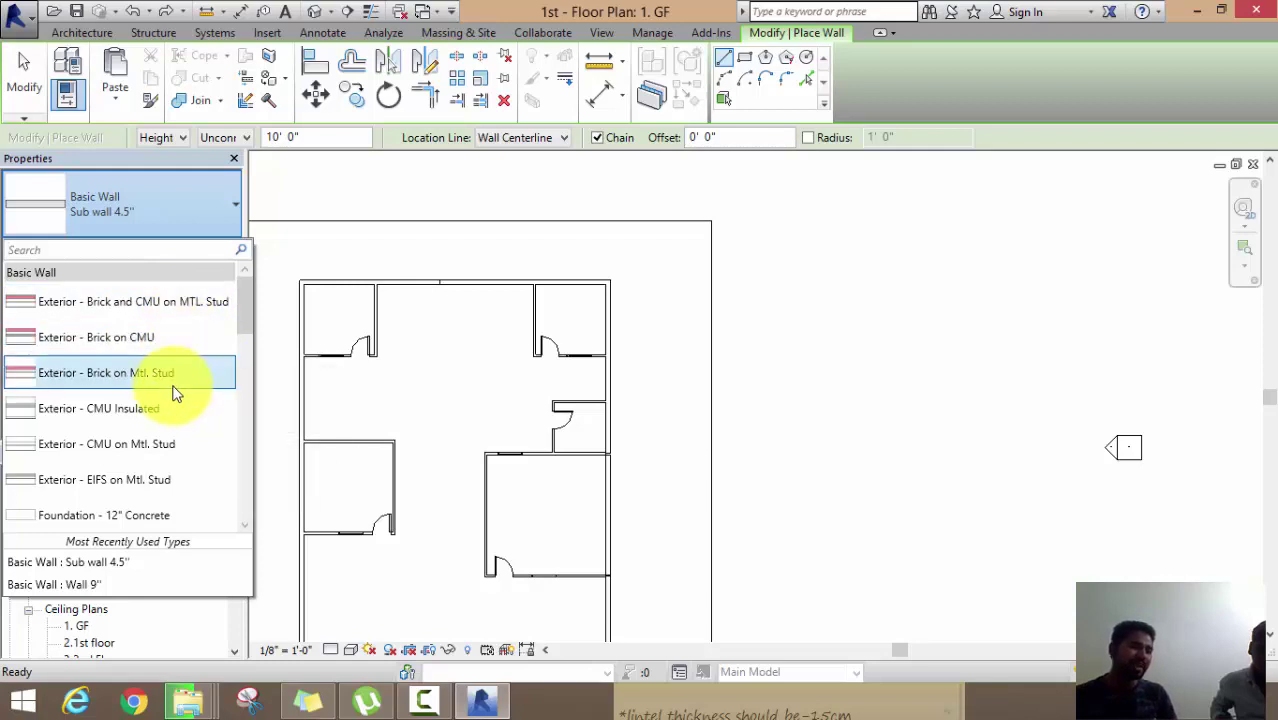
left_click(102, 376)
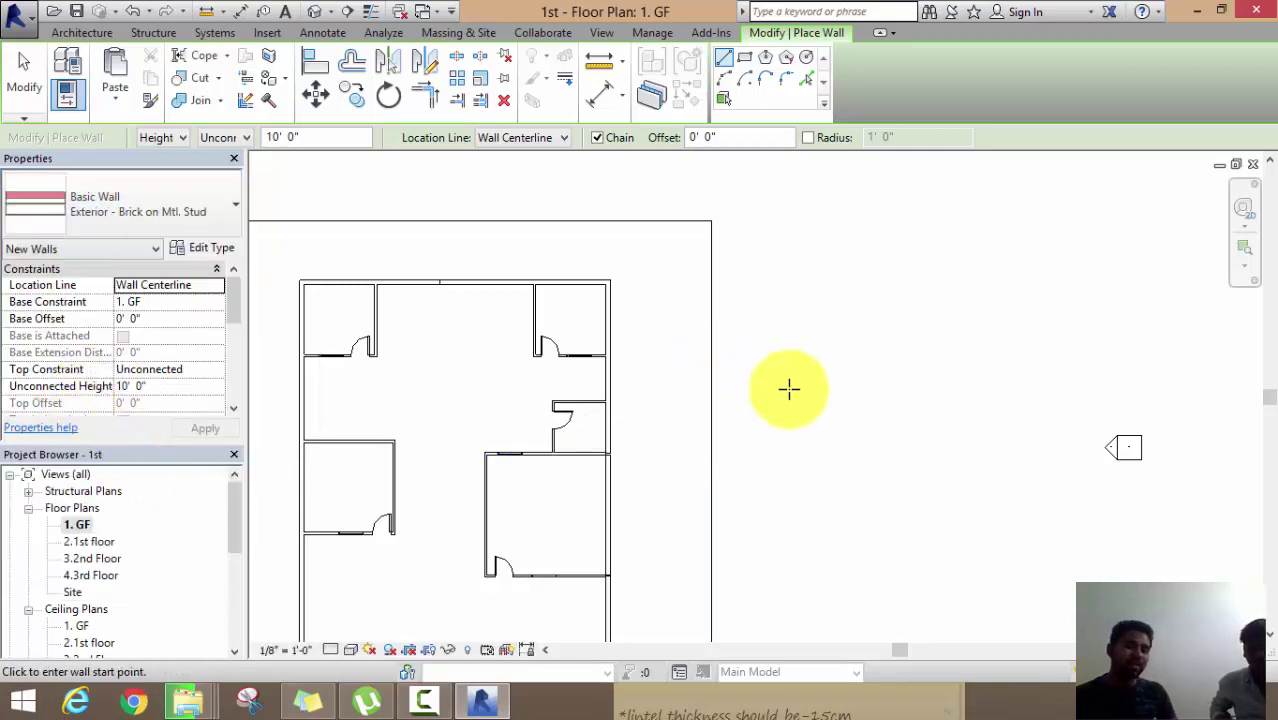
Draw a short 10' 6" standalone wall in open space beside the building
middle_click_drag(787, 388, 730, 350)
scroll(730, 350, "up", 2)
scroll(688, 317, "up", 2)
left_click(645, 347)
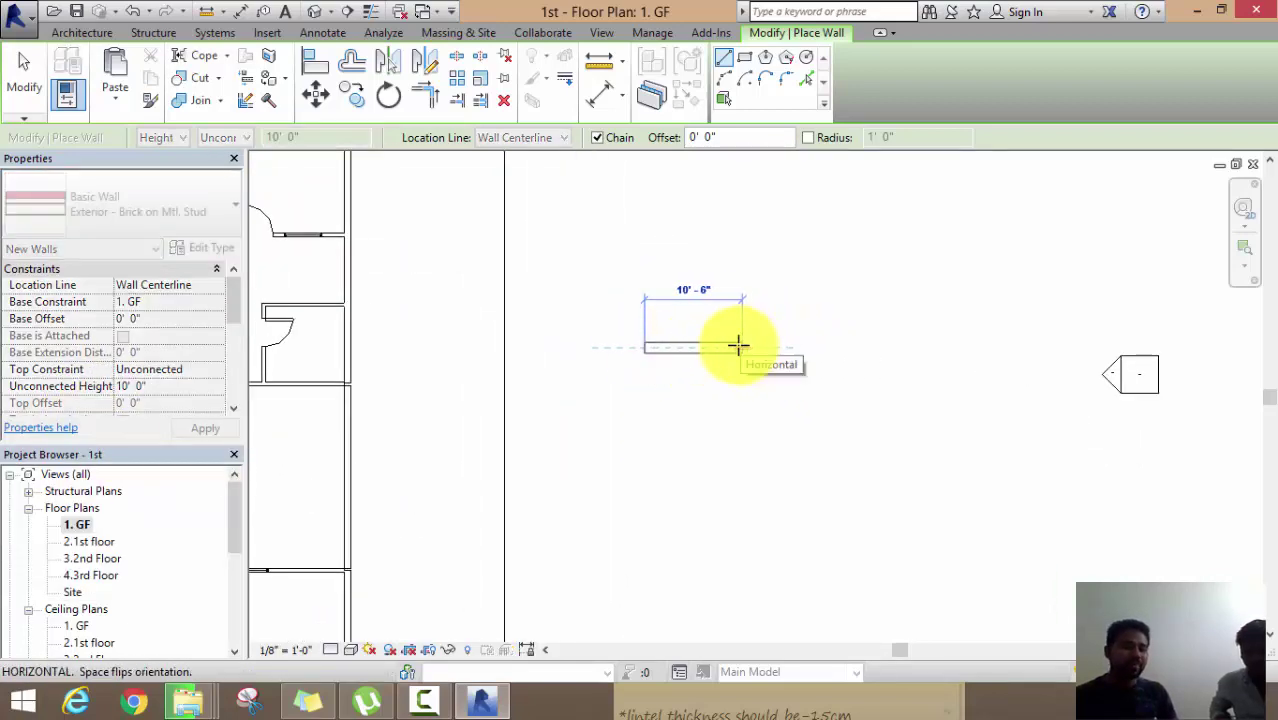
left_click(735, 346)
right_click(750, 206)
left_click(793, 214)
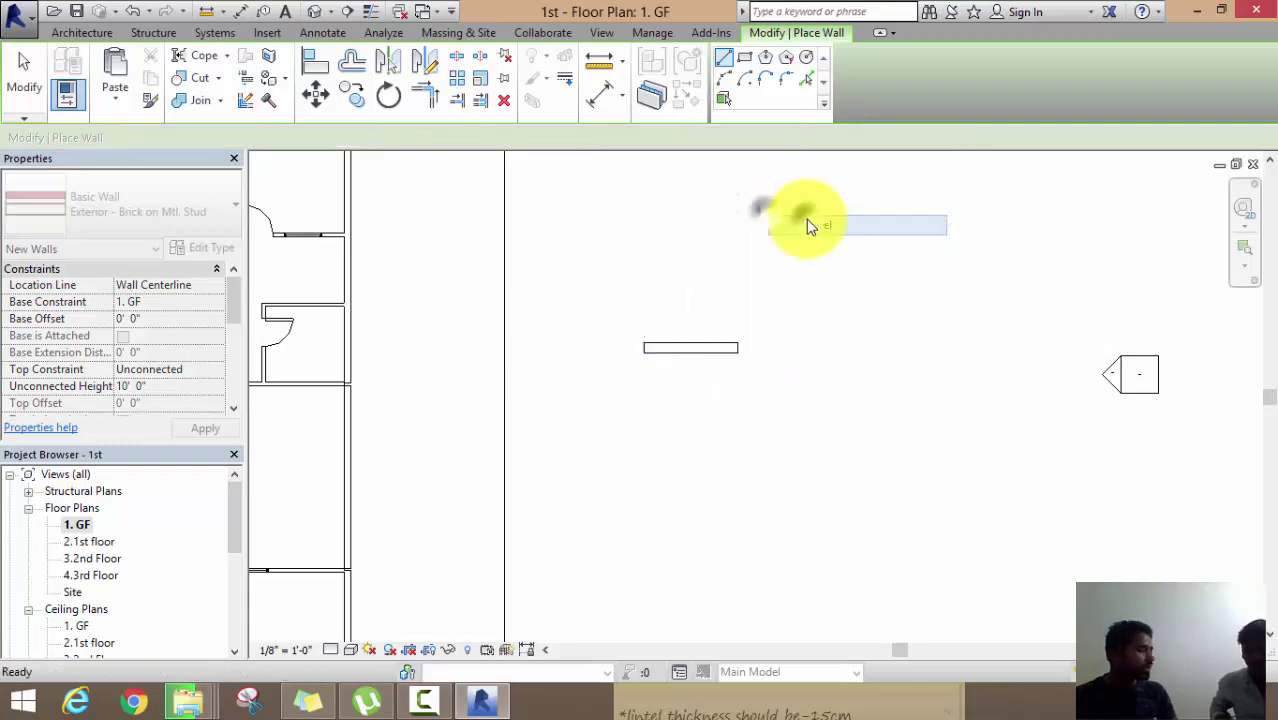
key("Escape")
left_click(601, 32)
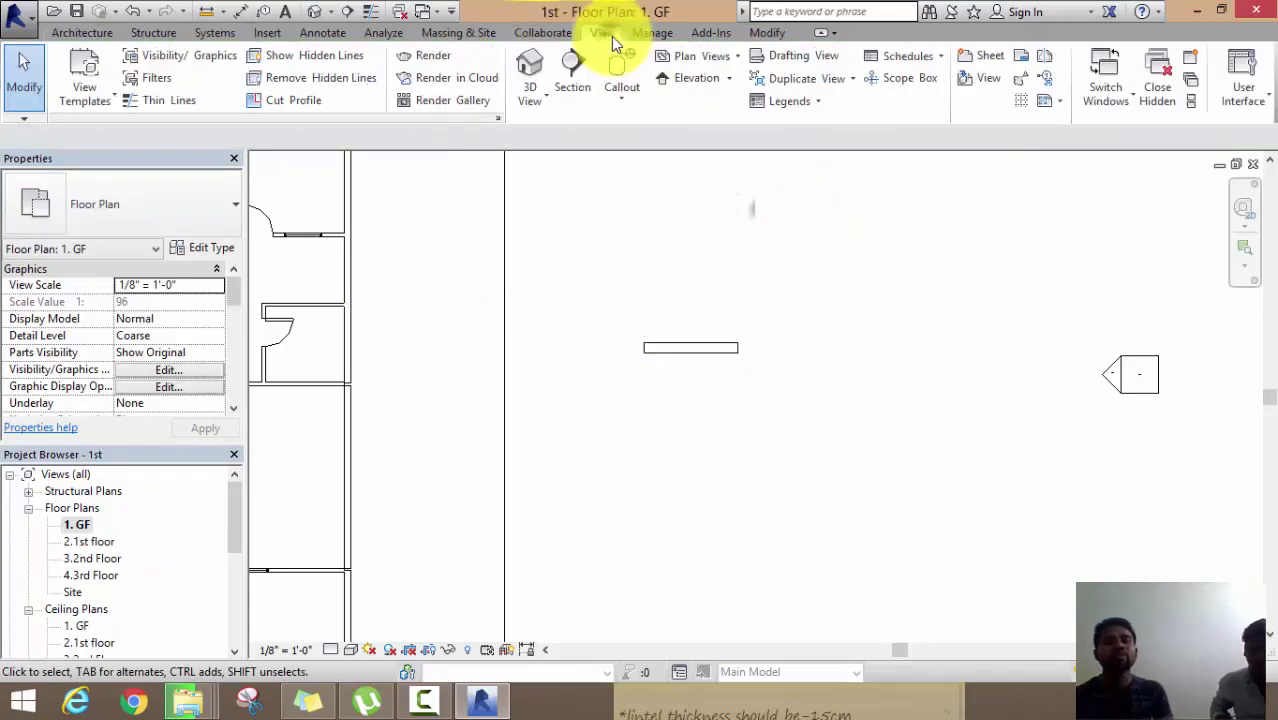
Open the default 3D view and zoom in on the new standalone brick wall
left_click(529, 72)
scroll(728, 340, "down", 3)
mouse_move(685, 337)
middle_mouse_down("shift")
mouse_move(778, 381)
mouse_move(851, 450)
mouse_move(605, 451)
mouse_move(513, 434)
mouse_move(713, 399)
mouse_move(528, 487)
middle_mouse_up("shift")
scroll(547, 486, "up", 5)
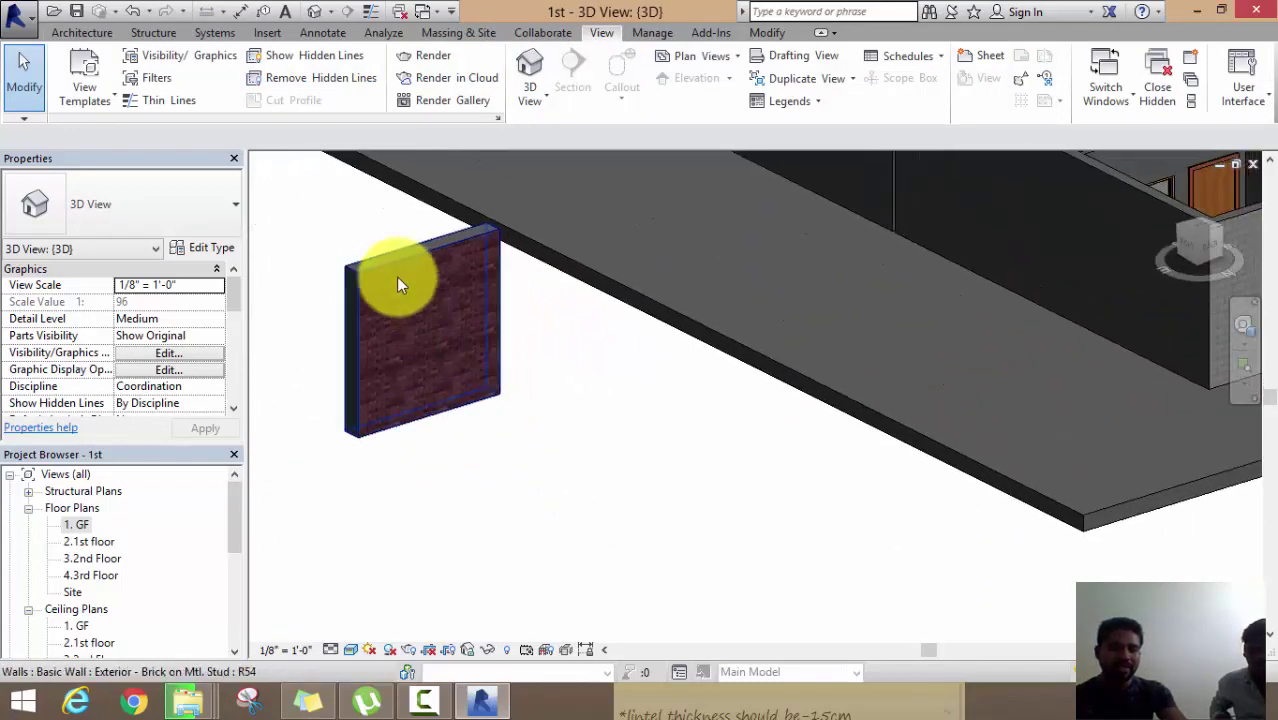
scroll(396, 276, "up", 2)
scroll(382, 255, "up", 2)
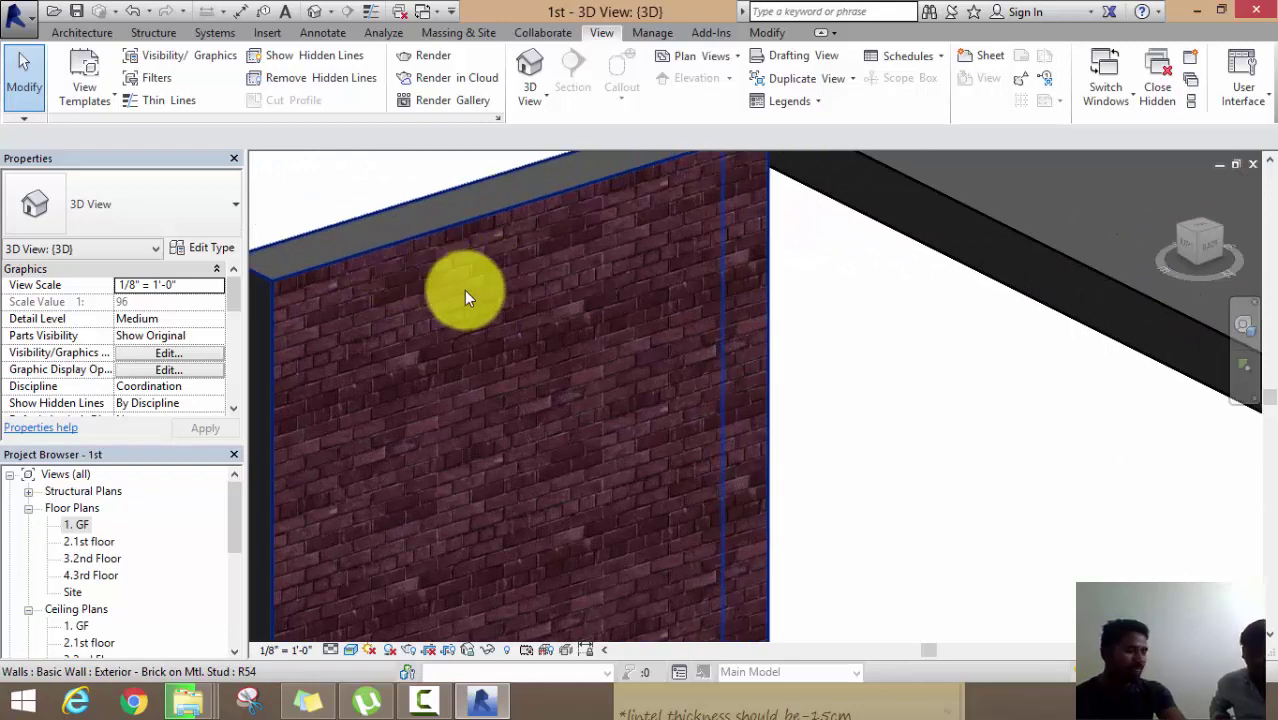
scroll(488, 276, "down", 3)
middle_click_drag(502, 288, 621, 314)
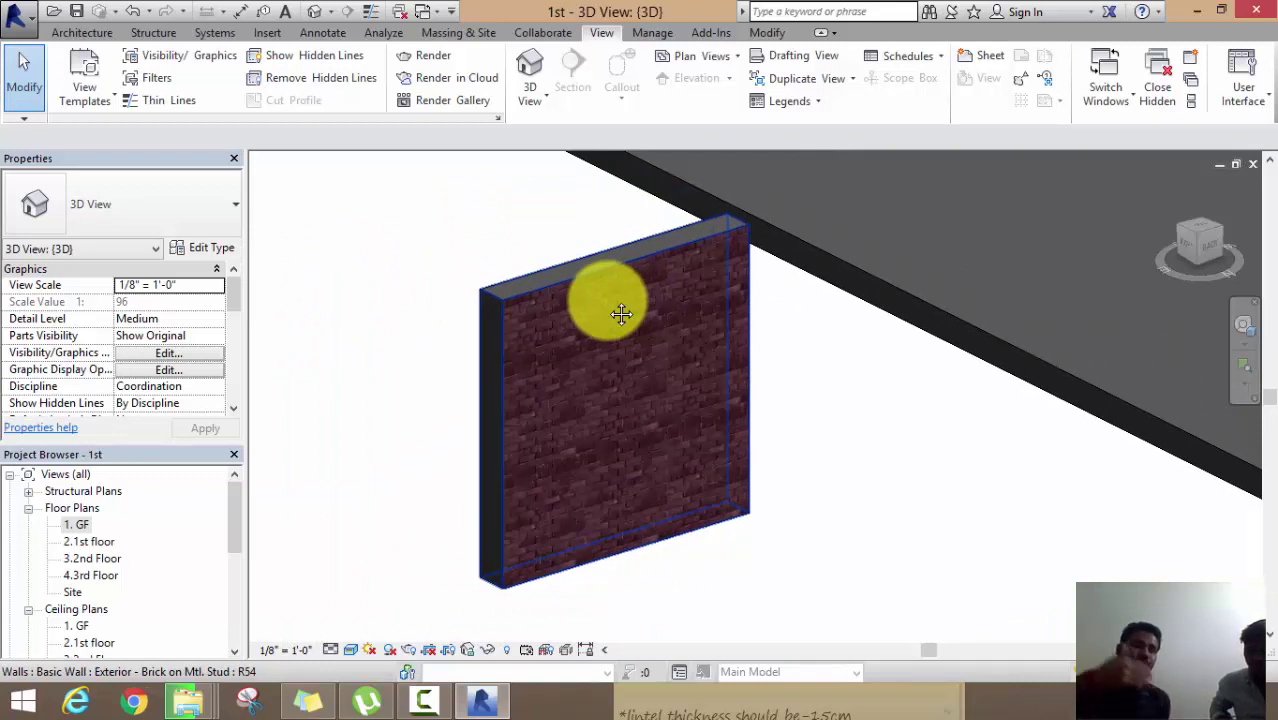
Select the standalone Exterior - Brick on Mtl. Stud wall
key("Escape")
left_click(428, 700)
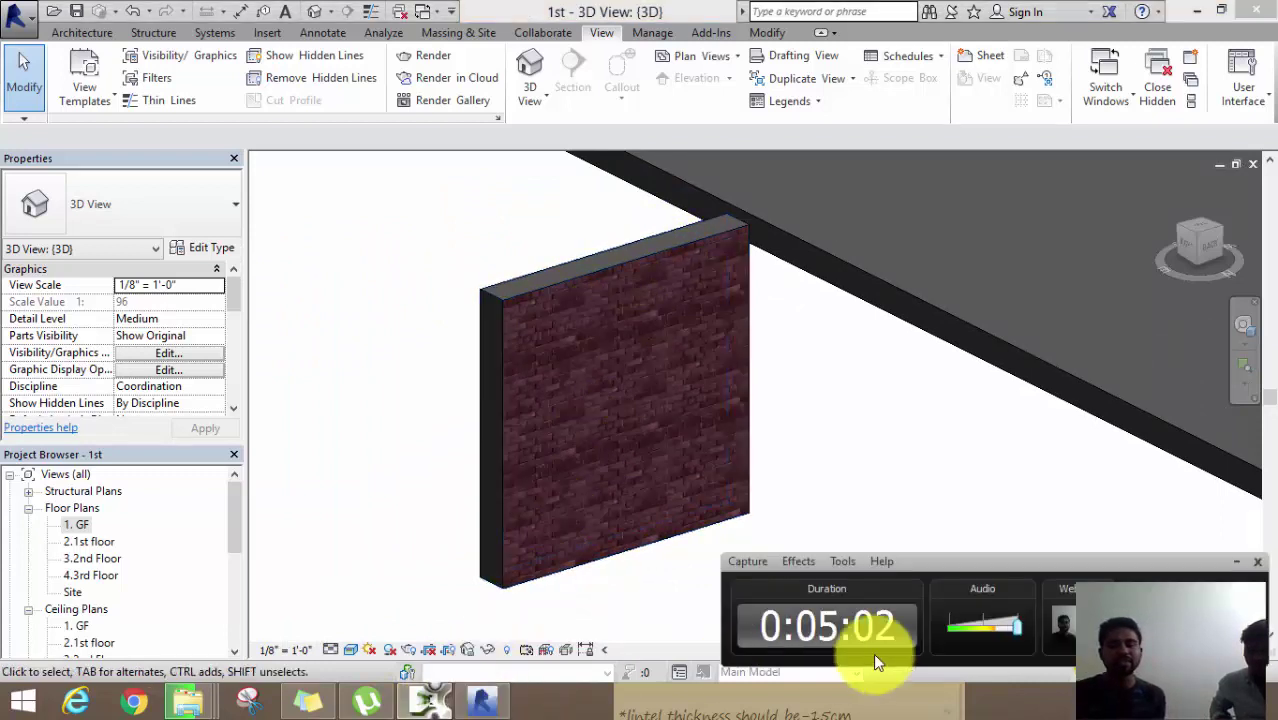
left_click(897, 548)
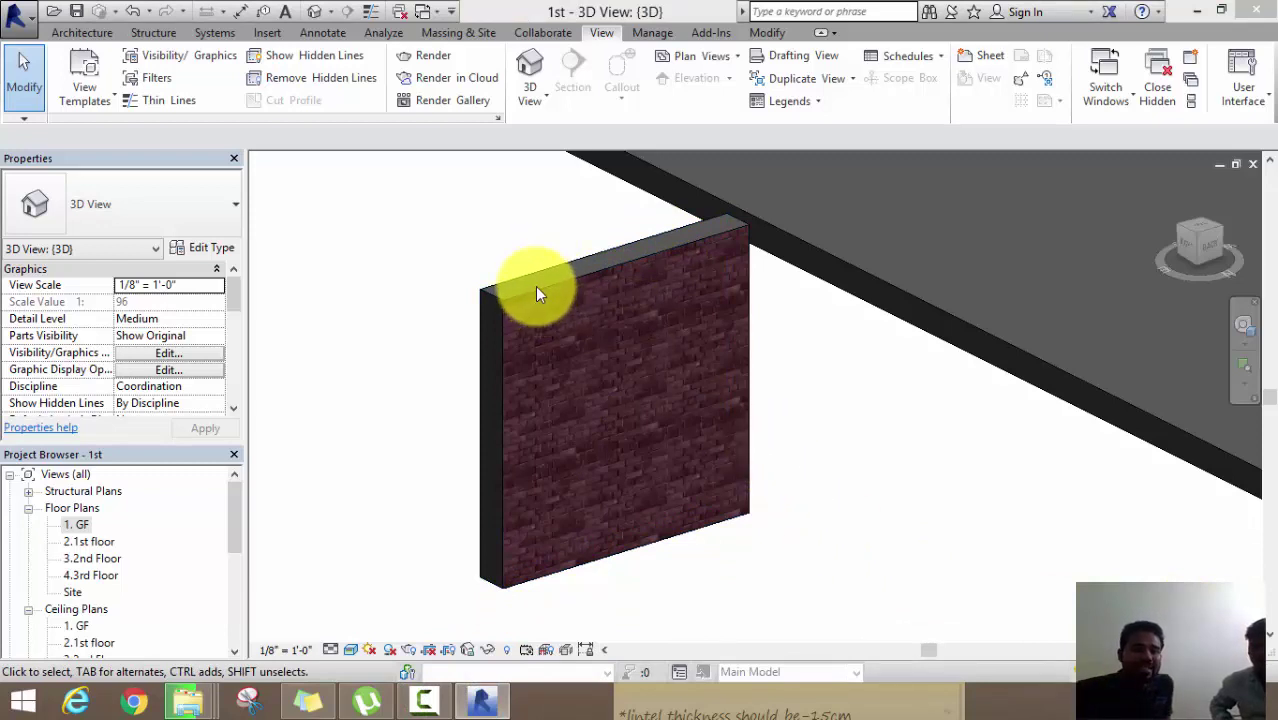
left_click(893, 445)
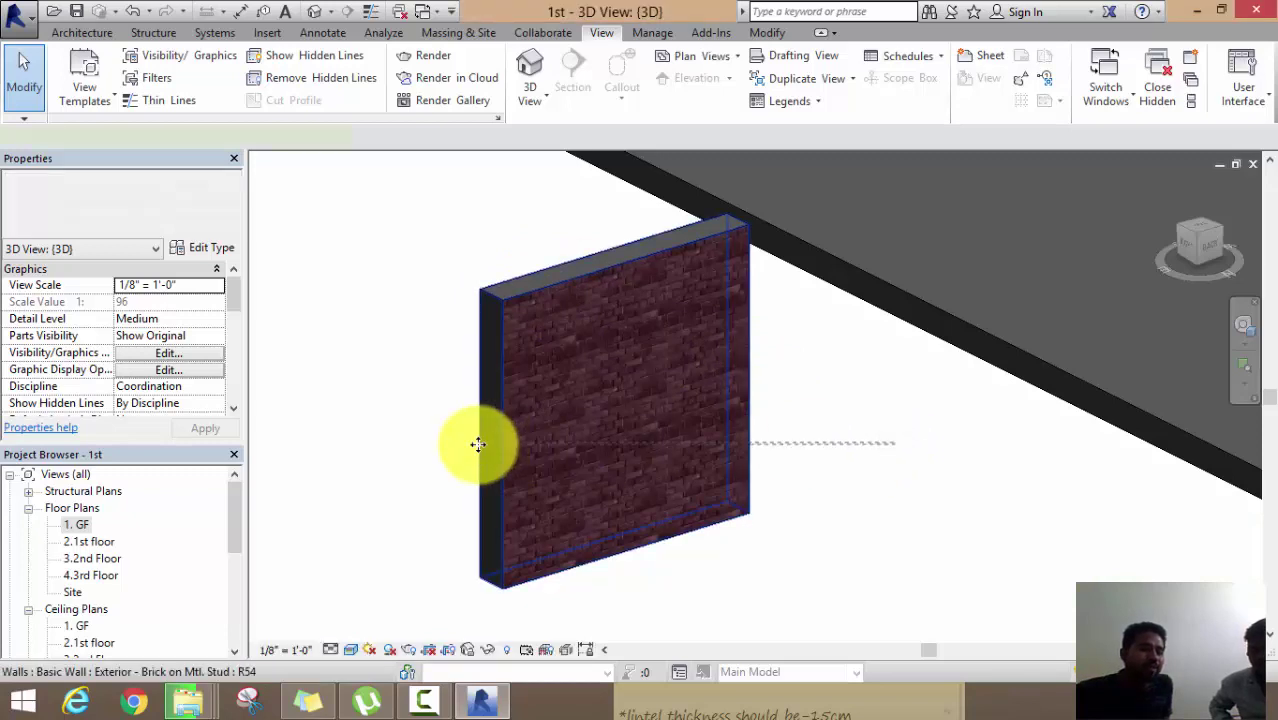
left_click(485, 438)
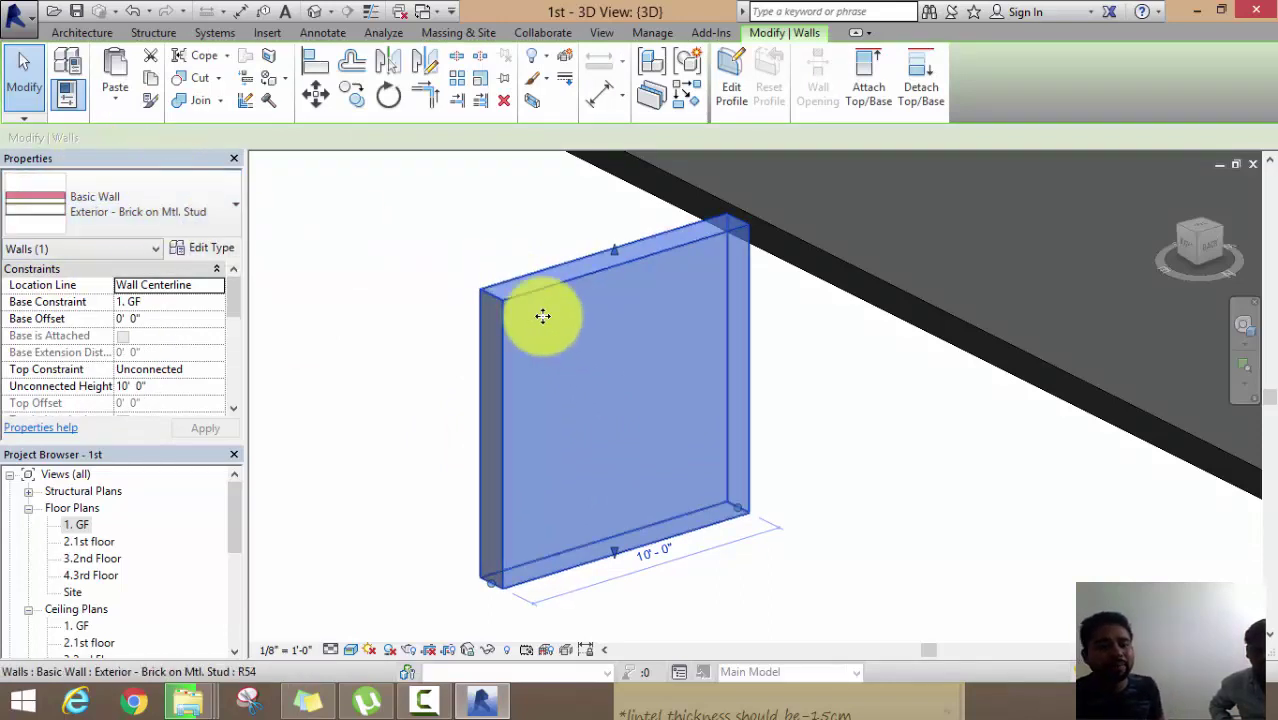
Create Parts from the selected brick wall and zoom in on the resulting parts
left_click(650, 100)
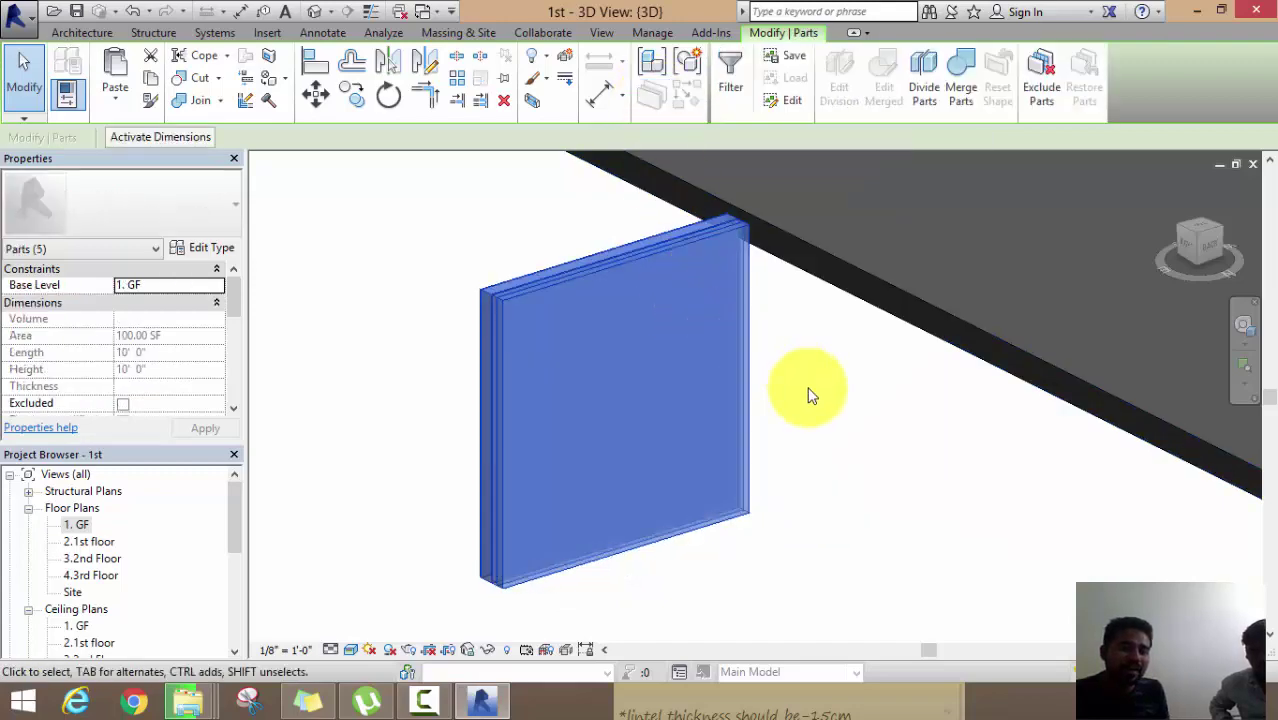
left_click(810, 391)
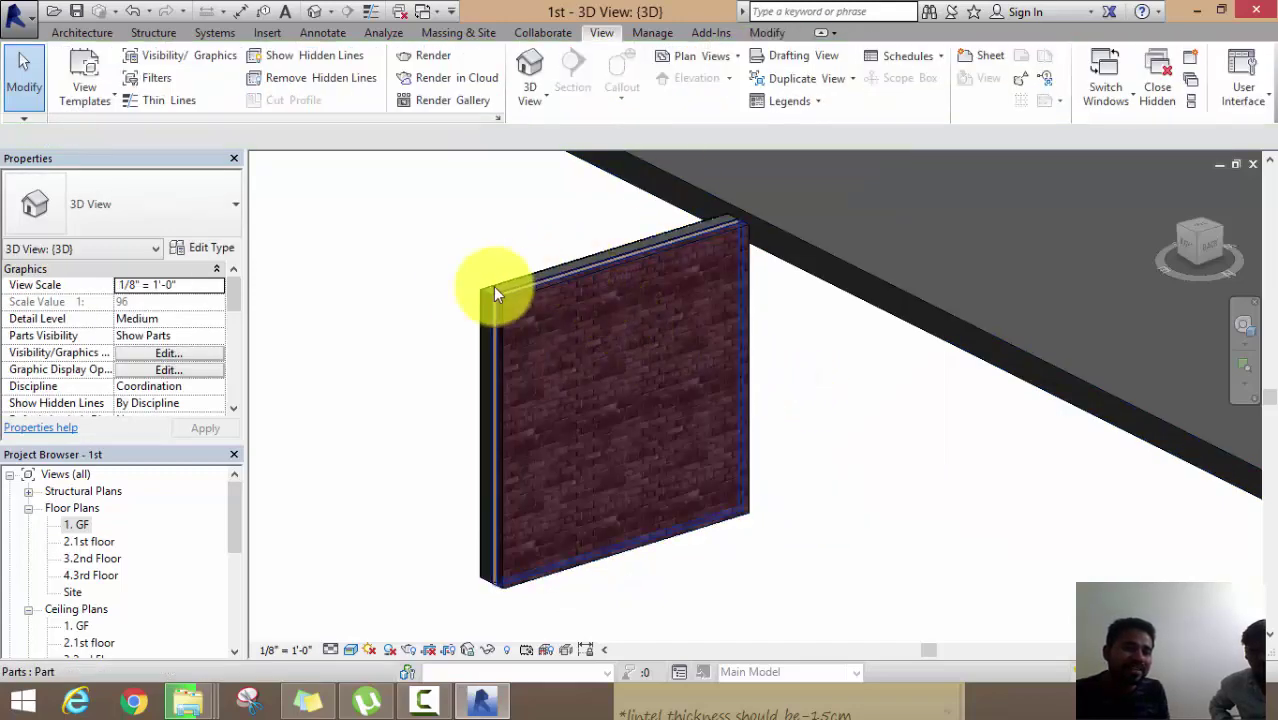
scroll(475, 286, "up", 2)
scroll(570, 340, "up", 2)
scroll(559, 312, "up", 2)
scroll(433, 248, "up", 2)
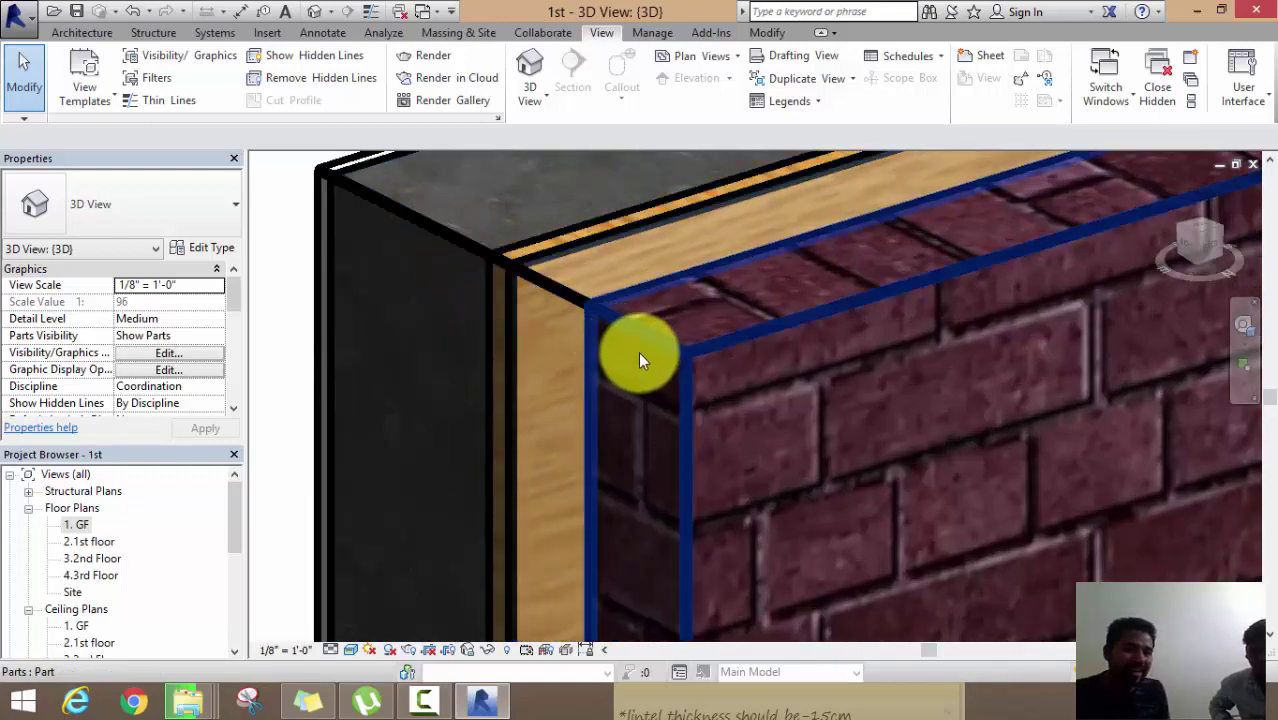
scroll(640, 355, "down", 2)
scroll(646, 360, "down", 2)
scroll(495, 357, "down", 1)
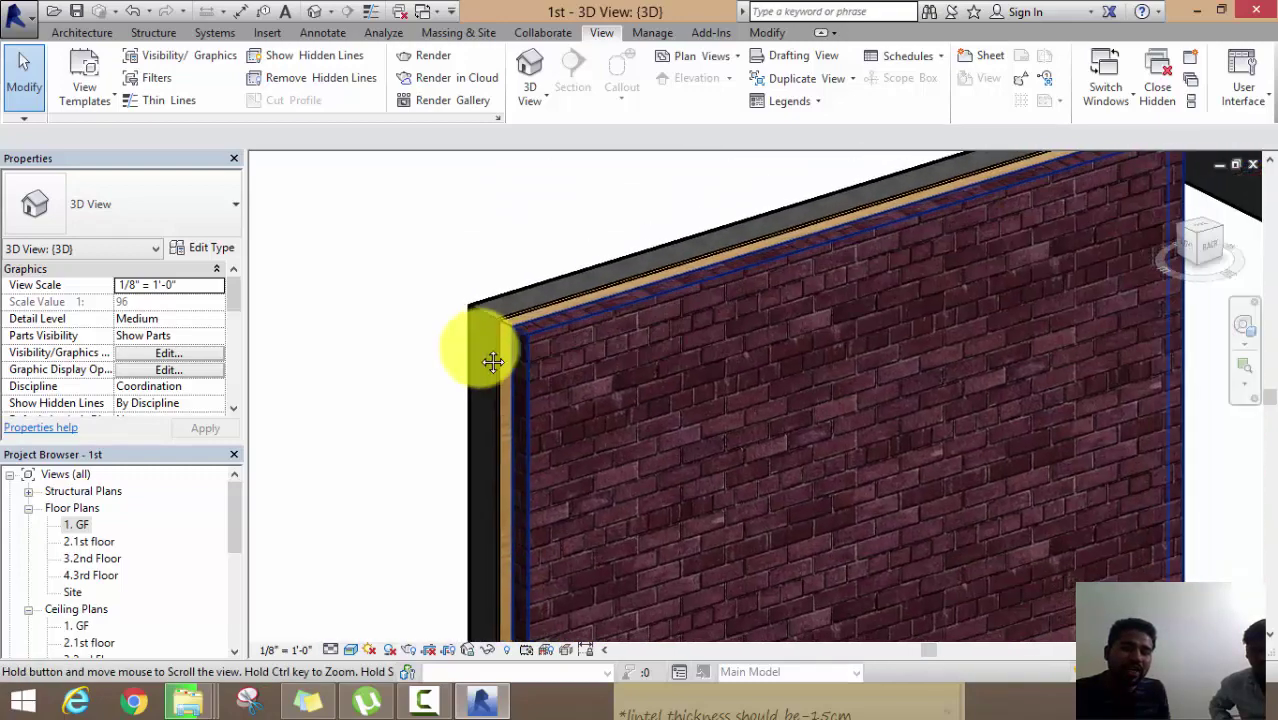
Inspect the outer brick face part (10' × 10', 3 5/8" thick), then deselect it
left_click(590, 305)
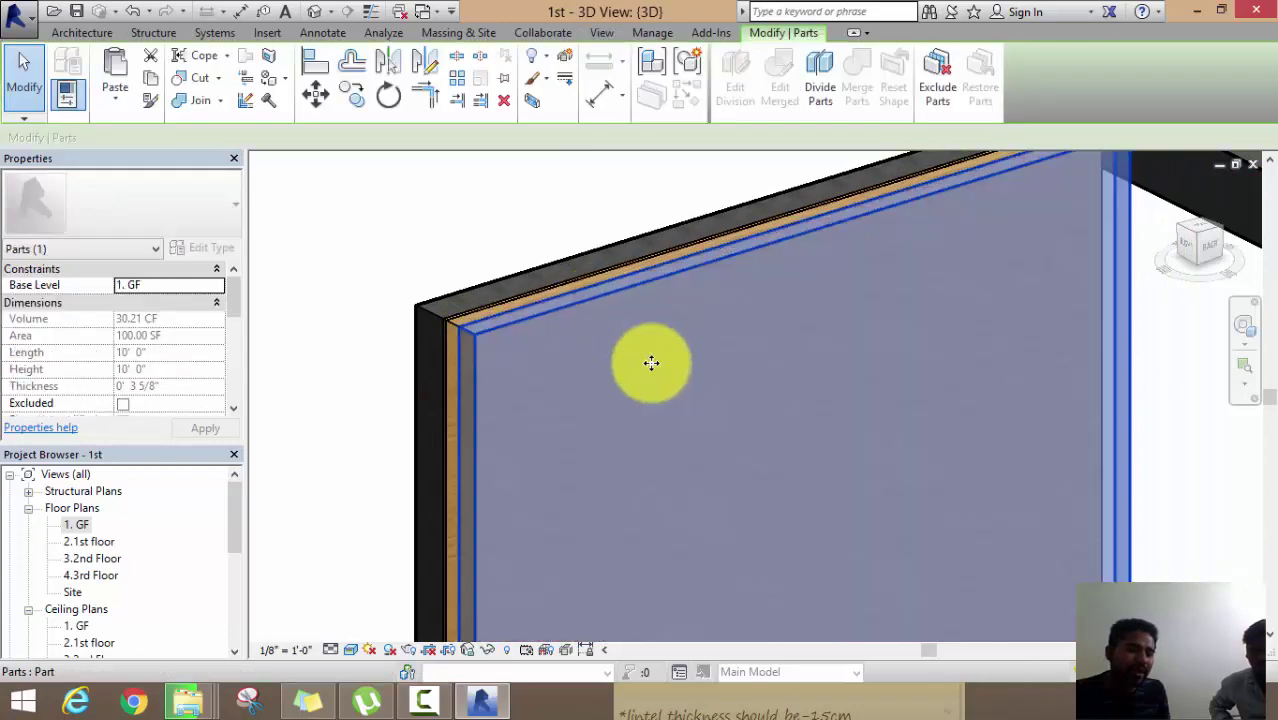
scroll(650, 362, "down", 2)
scroll(674, 386, "down", 2)
middle_click_drag(674, 386, 650, 348)
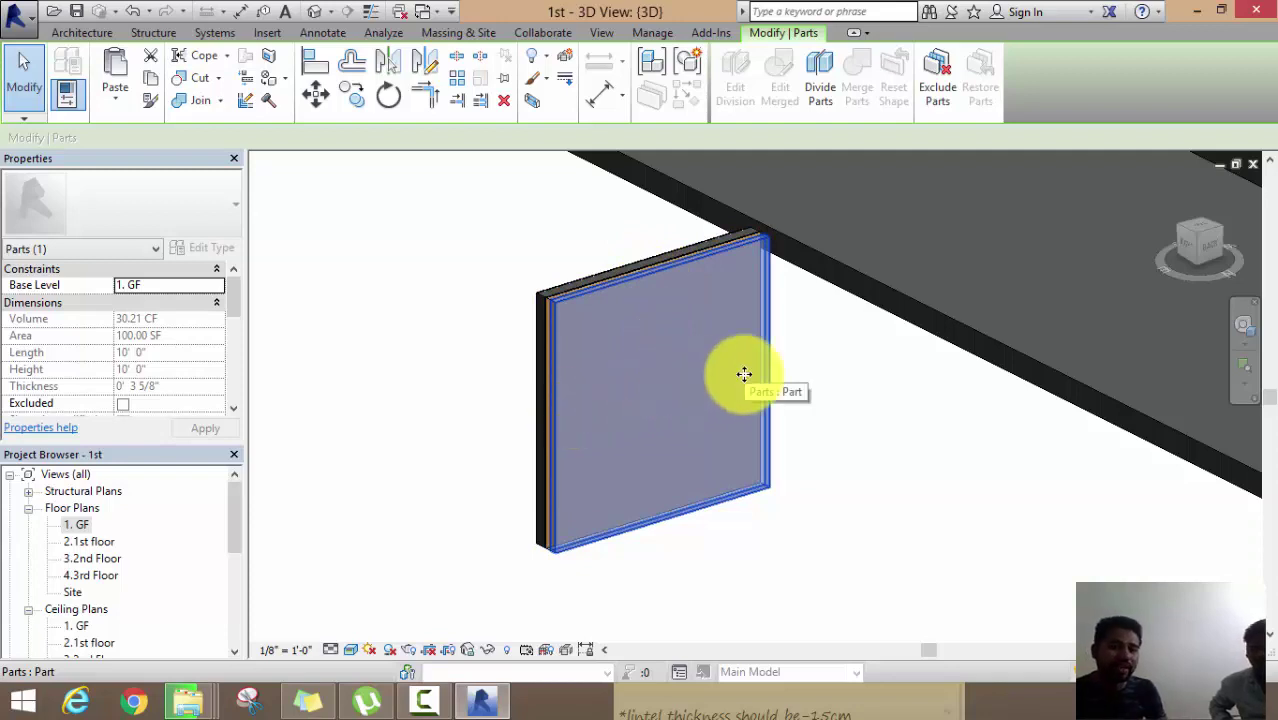
left_click(822, 457)
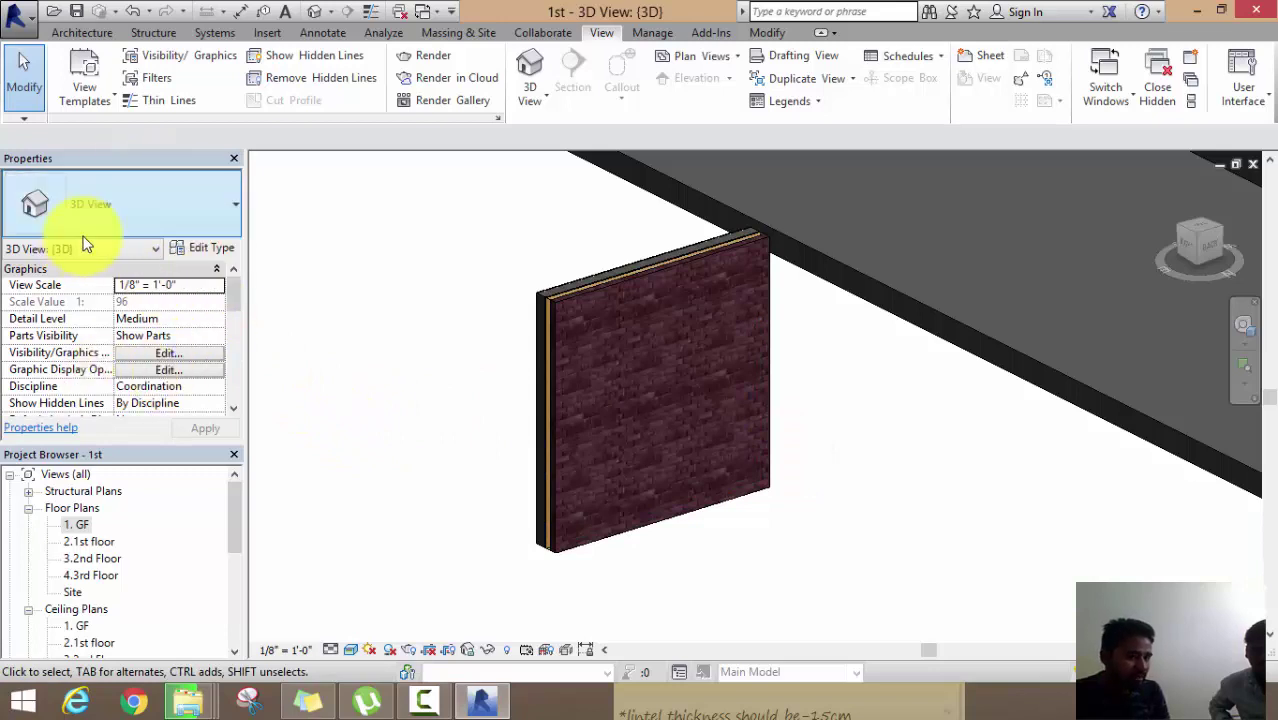
Select all five parts of the standalone brick wall with a crossing window
mouse_move(232, 308)
left_mouse_down()
mouse_move(233, 398)
mouse_move(241, 300)
left_mouse_up()
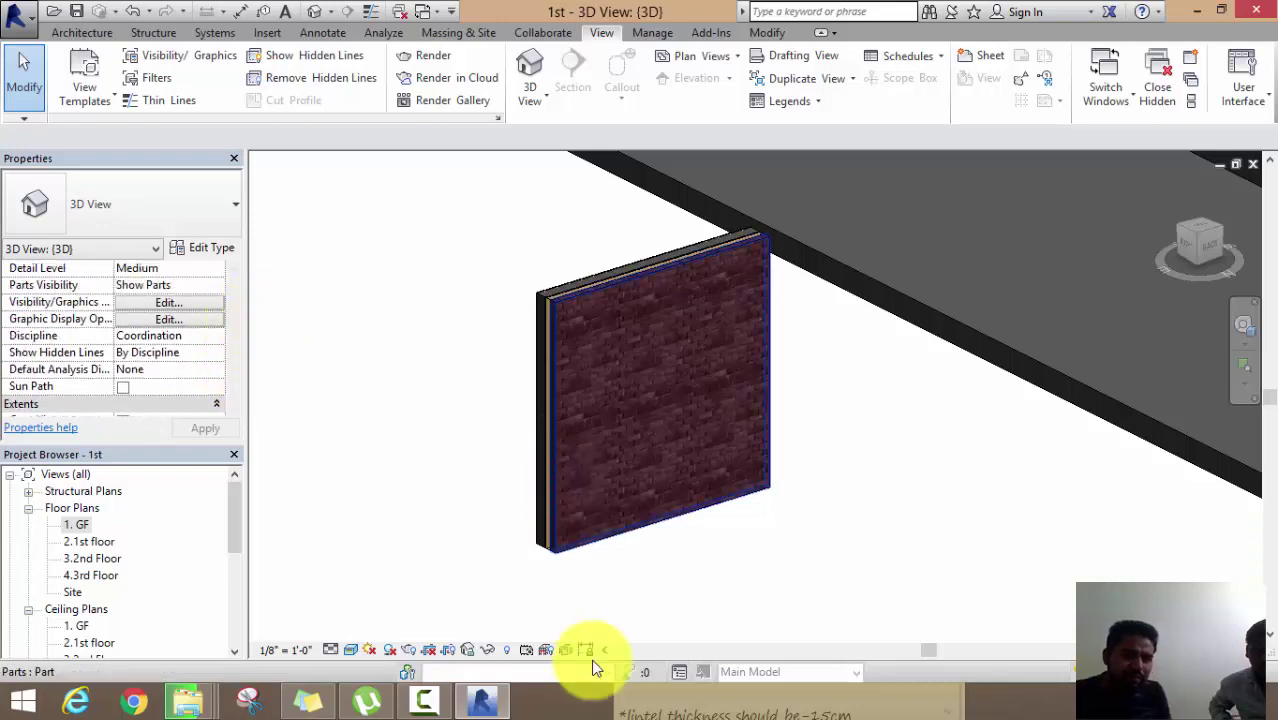
left_click(424, 701)
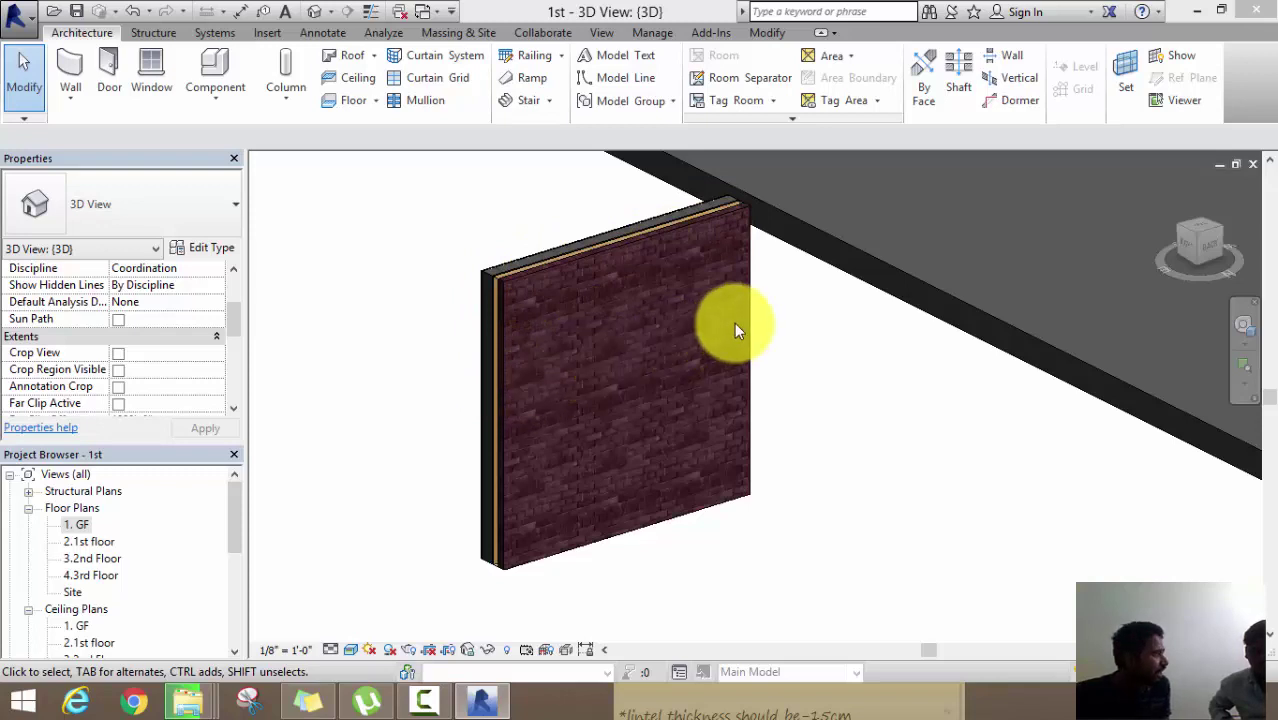
mouse_move(832, 470)
left_mouse_down()
mouse_move(652, 388)
mouse_move(450, 393)
left_mouse_up()
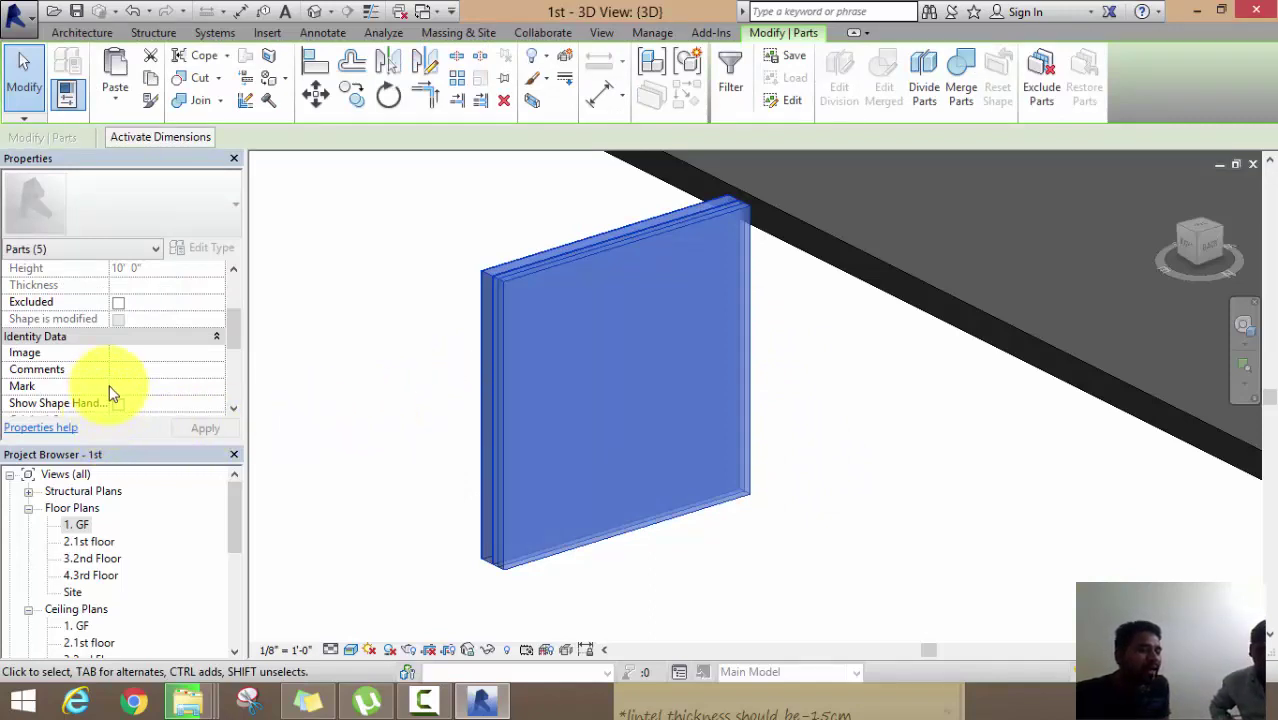
Turn on shape handles and drag the brick face part's top down 2' - 7 53/64"
left_click_drag(109, 386, 128, 383)
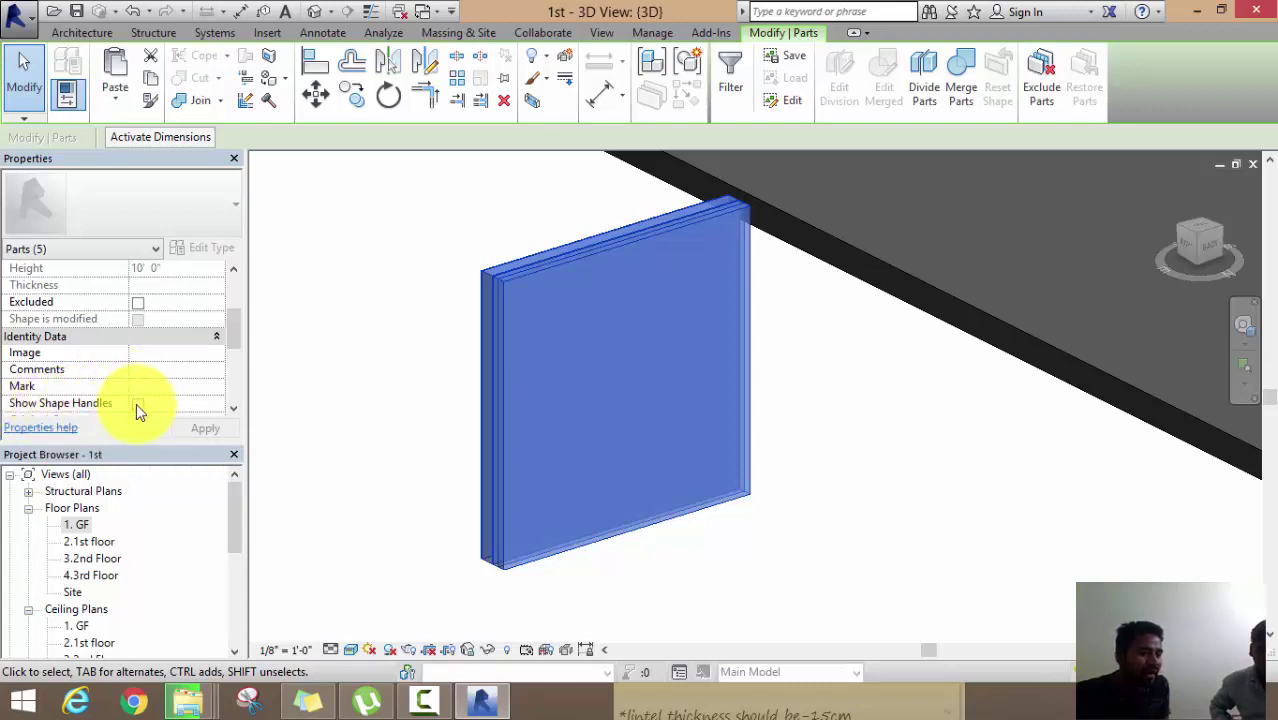
left_click(137, 403)
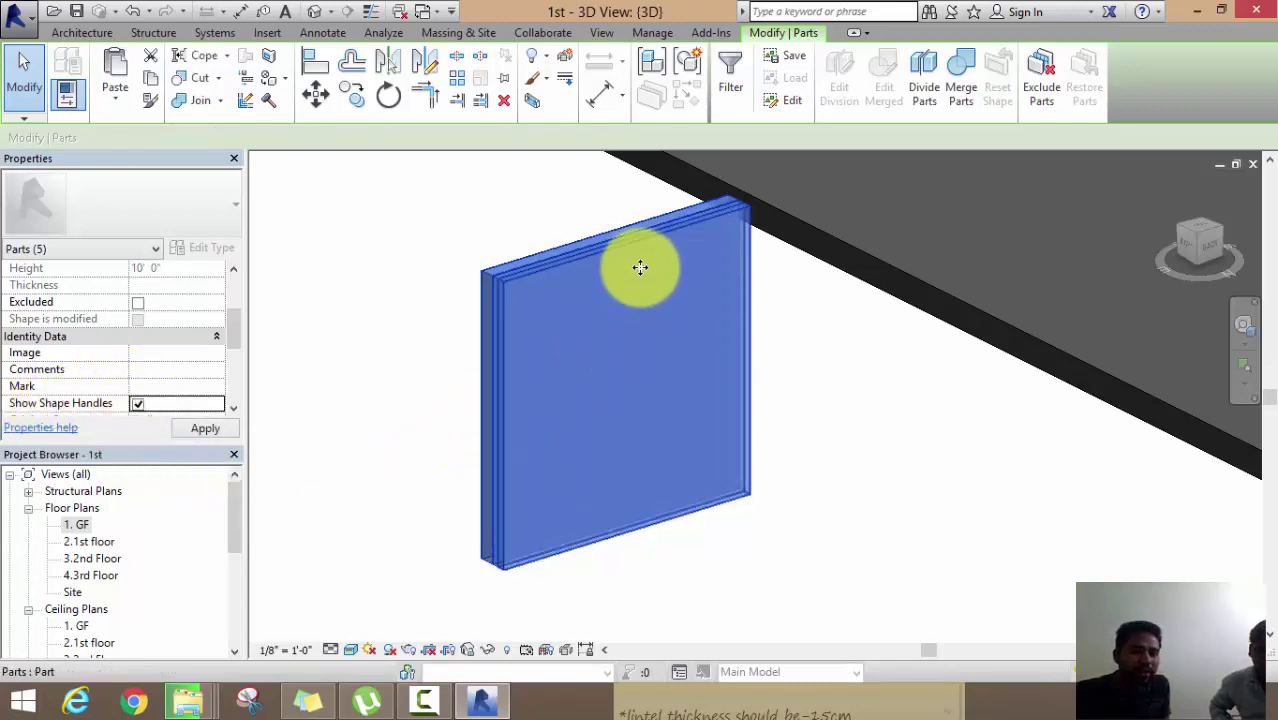
left_click(500, 222)
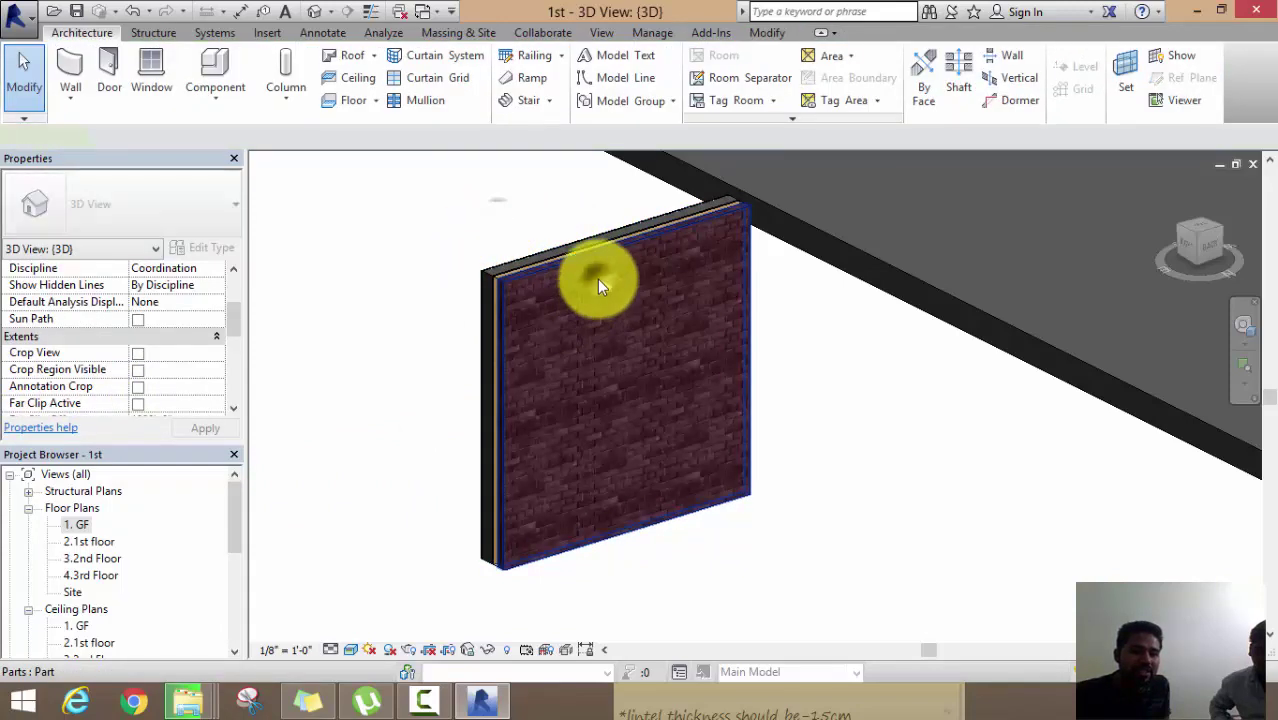
left_click(597, 279)
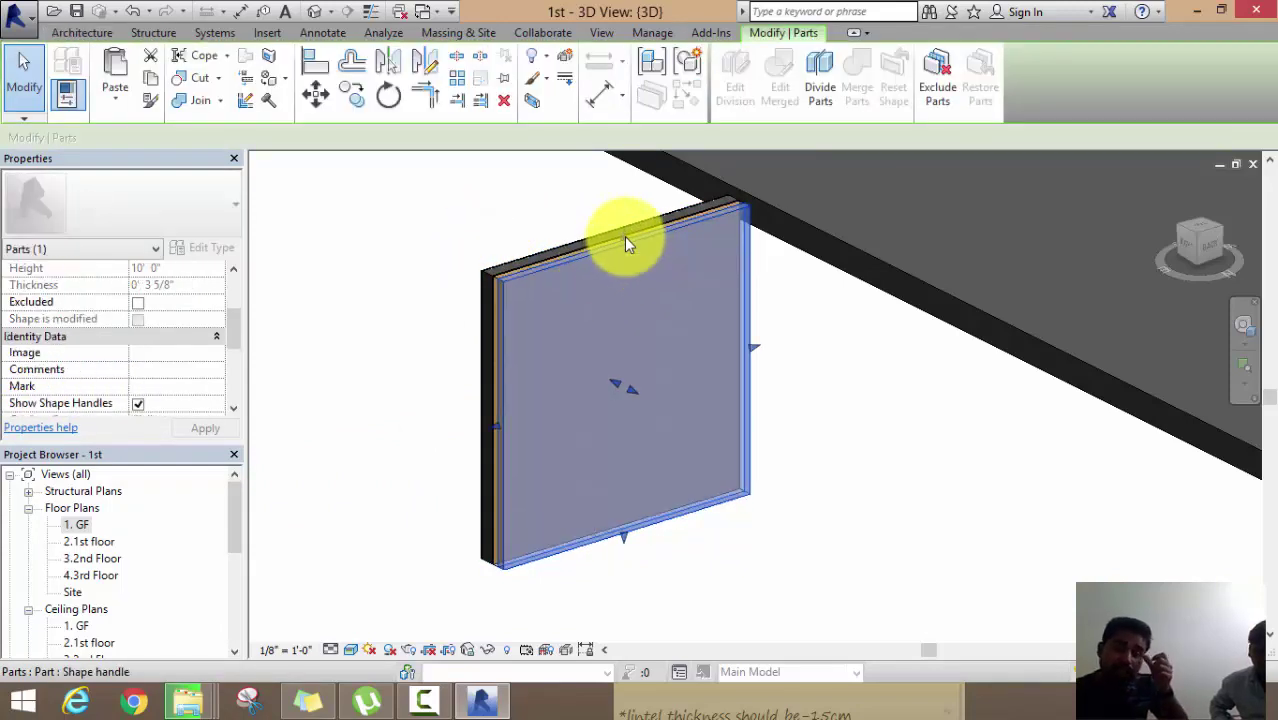
left_click_drag(628, 238, 630, 322)
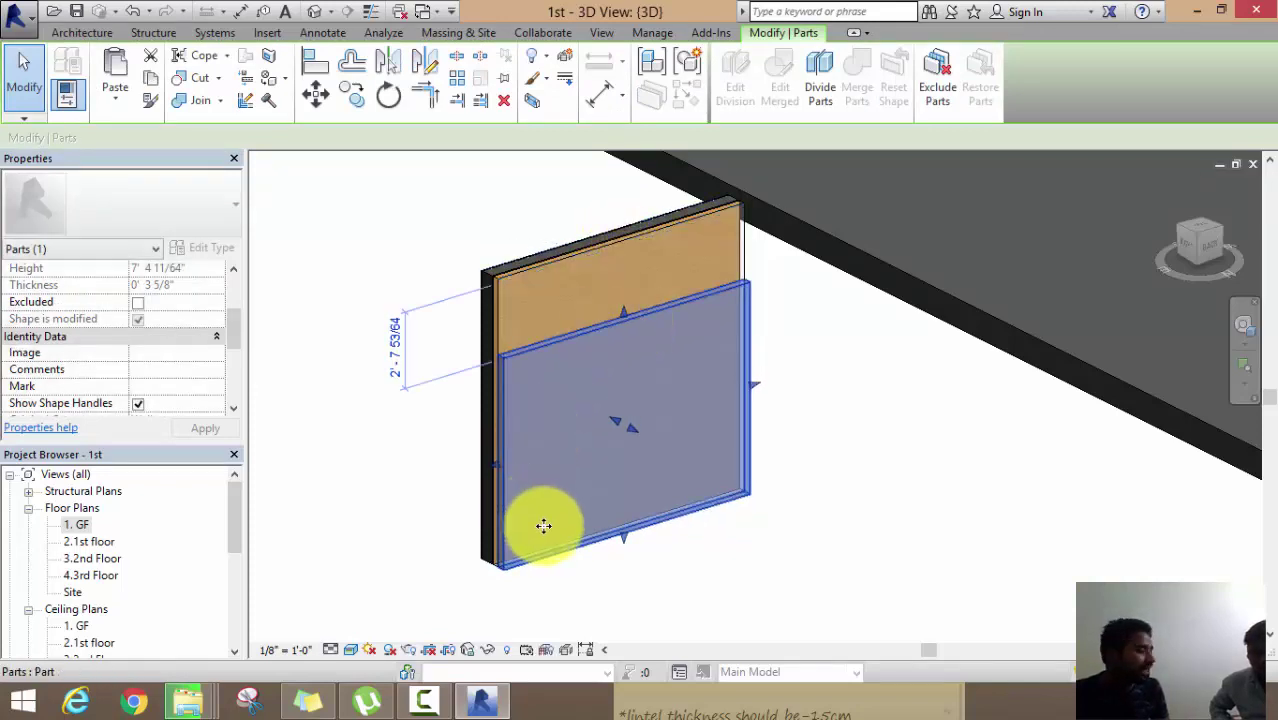
Drag the brick part's top lower so it is 6' 1" tall, exposing 3' 11" of wood
left_click(845, 537)
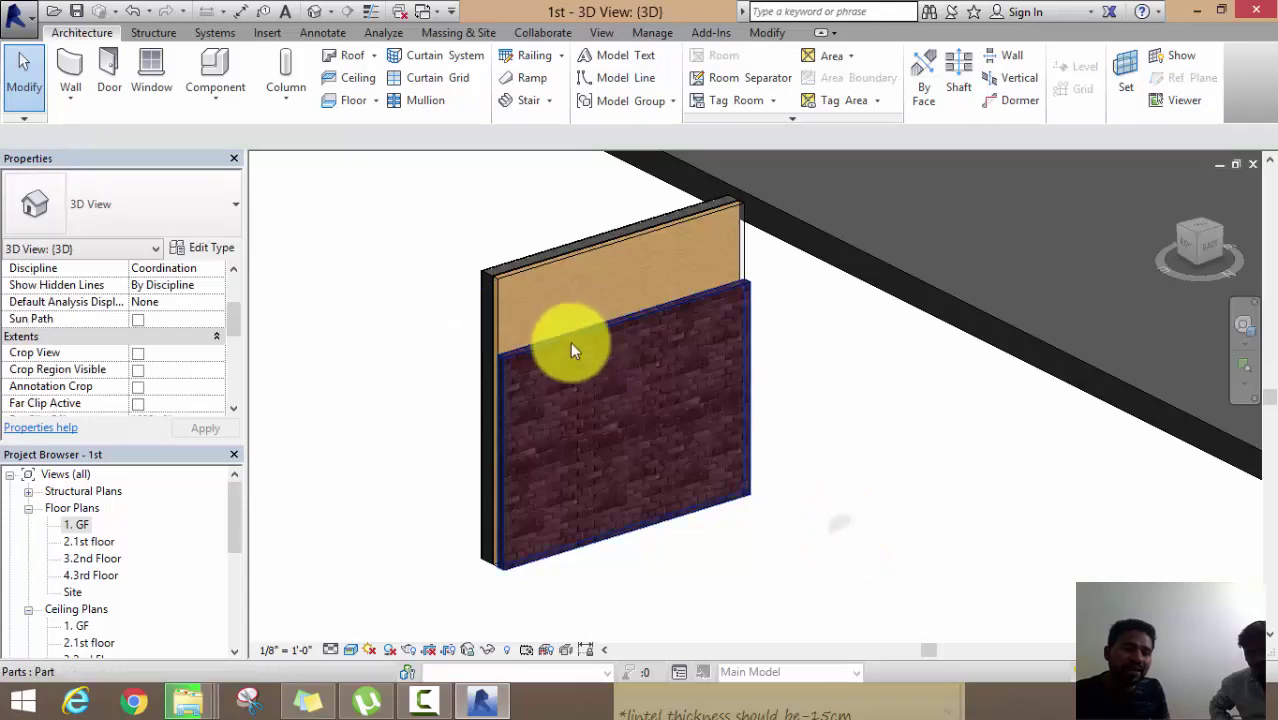
scroll(549, 327, "up", 1)
scroll(540, 350, "up", 2)
scroll(480, 378, "up", 2)
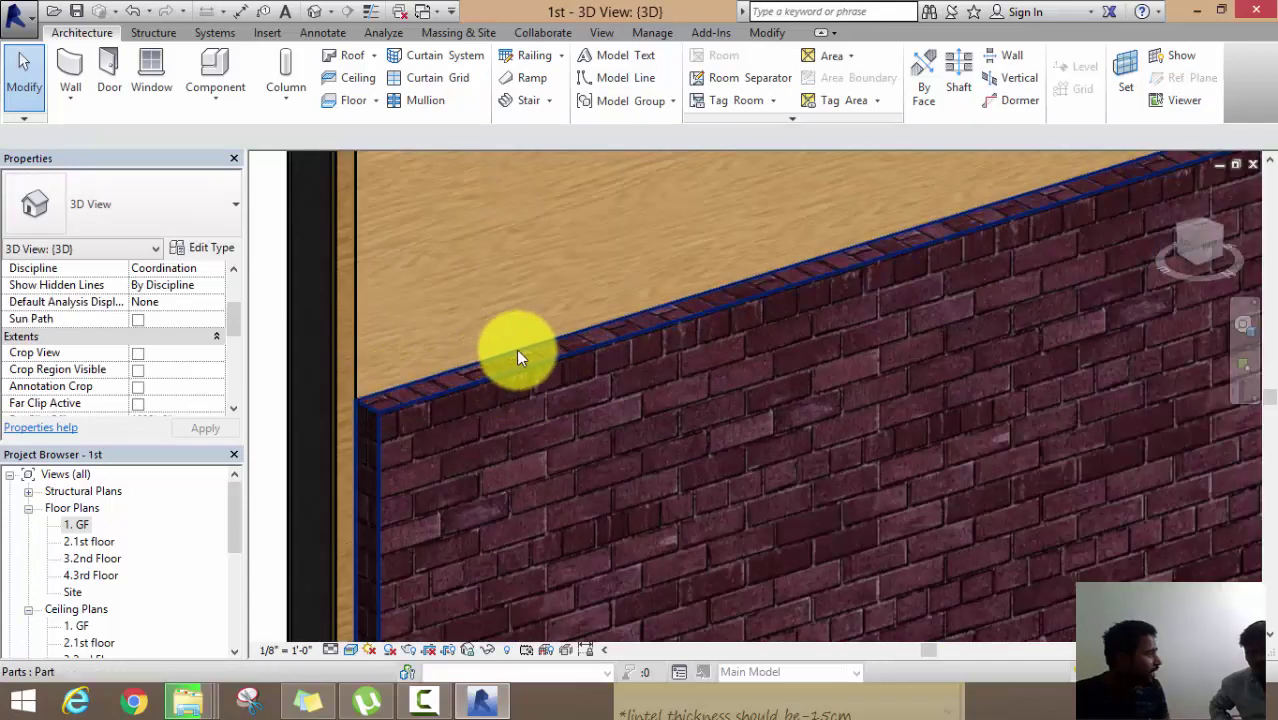
scroll(518, 350, "down", 1)
scroll(519, 350, "down", 3)
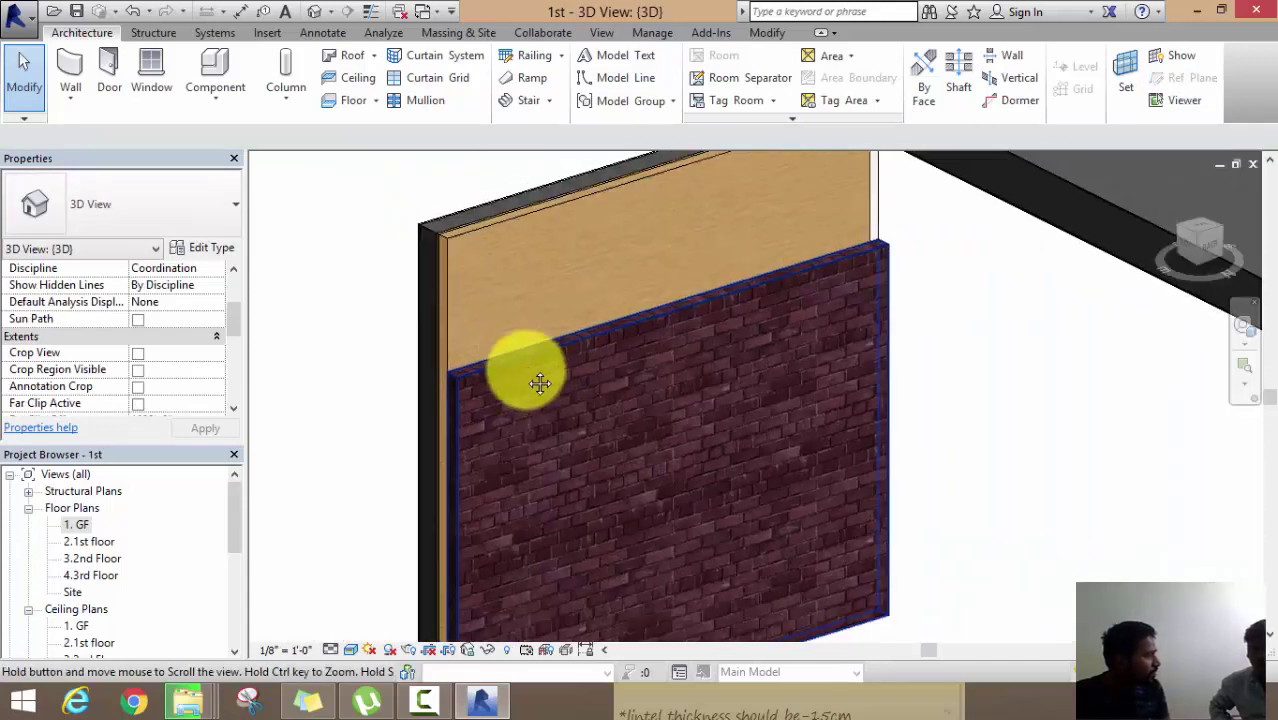
middle_click_drag(521, 368, 613, 348)
left_click(642, 304)
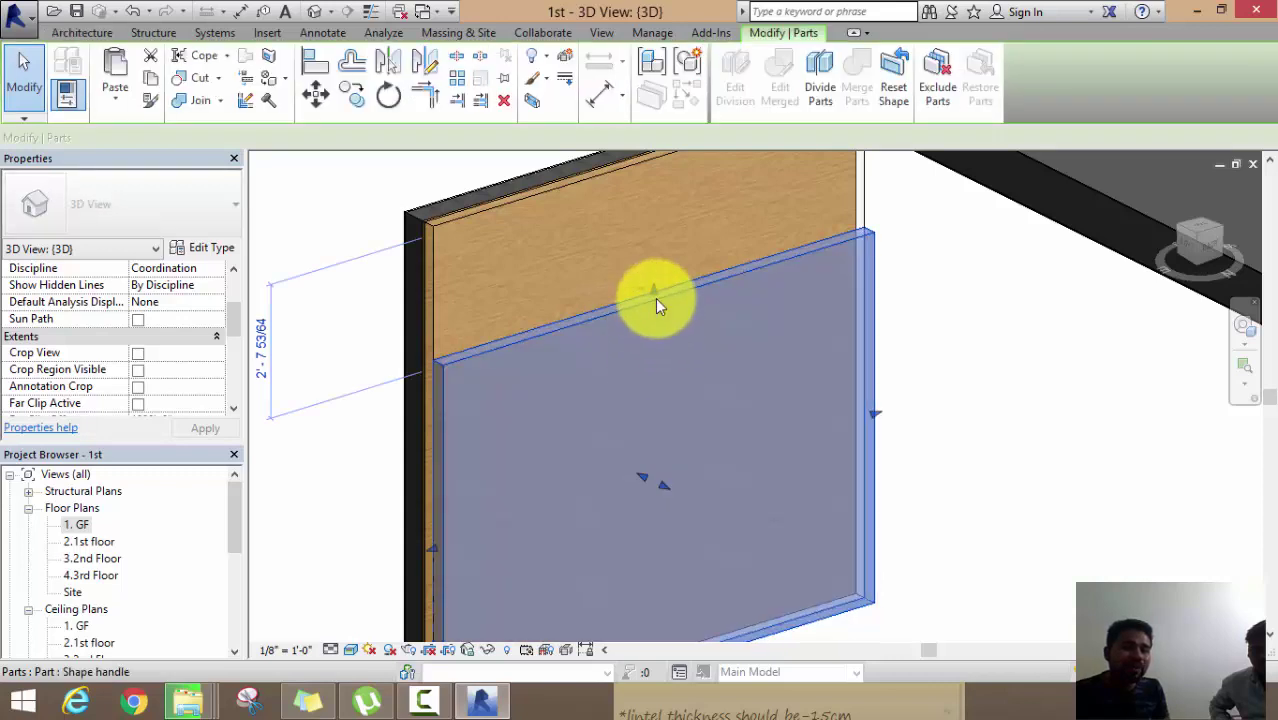
left_click_drag(655, 300, 658, 362)
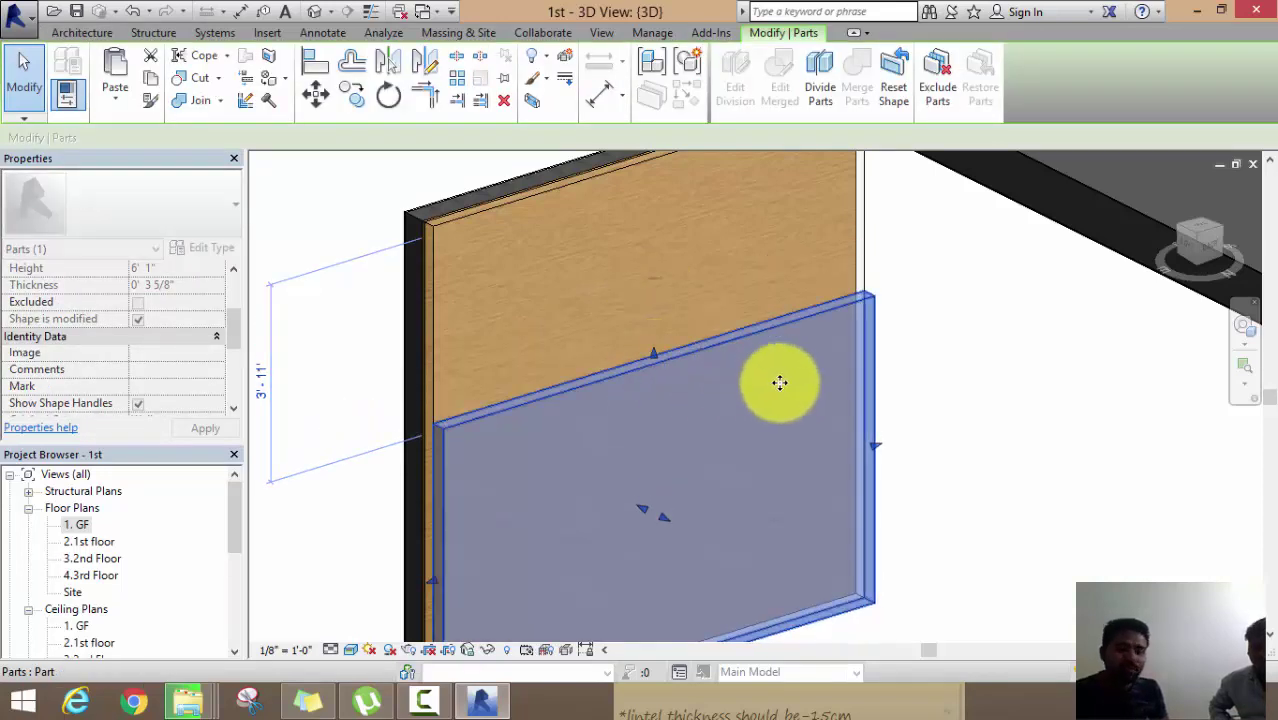
left_click(918, 386)
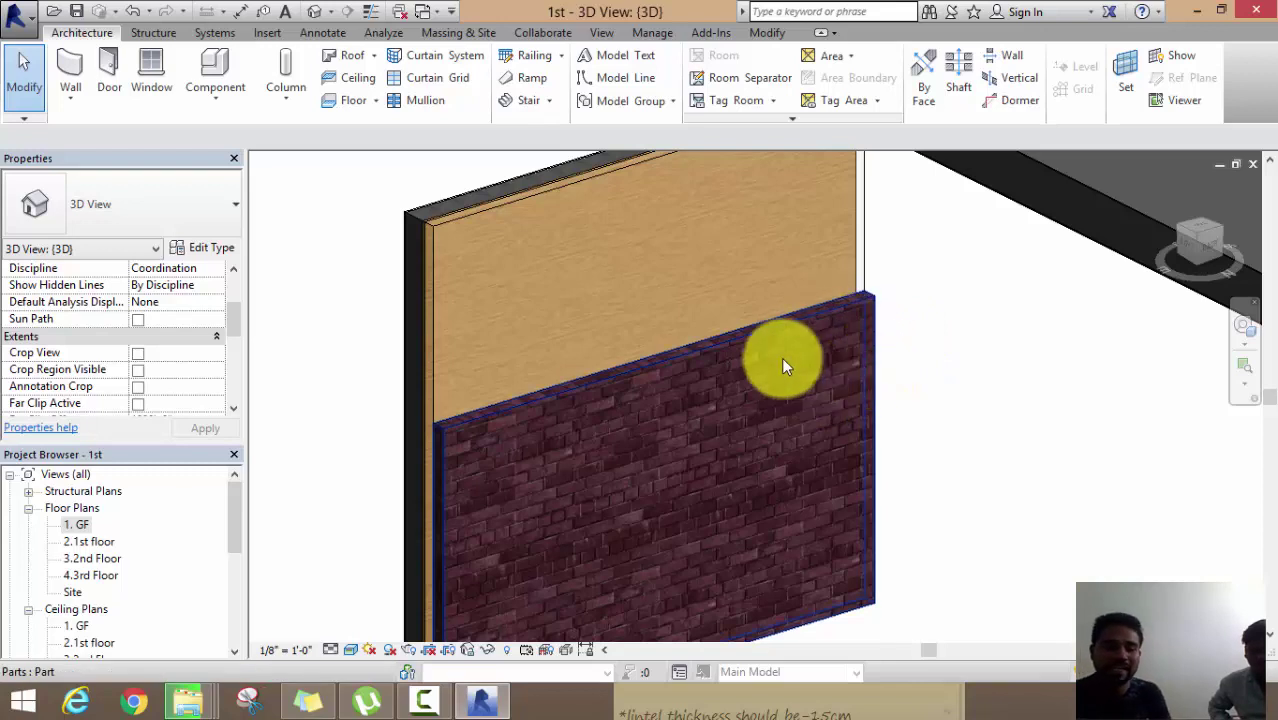
left_click(425, 705)
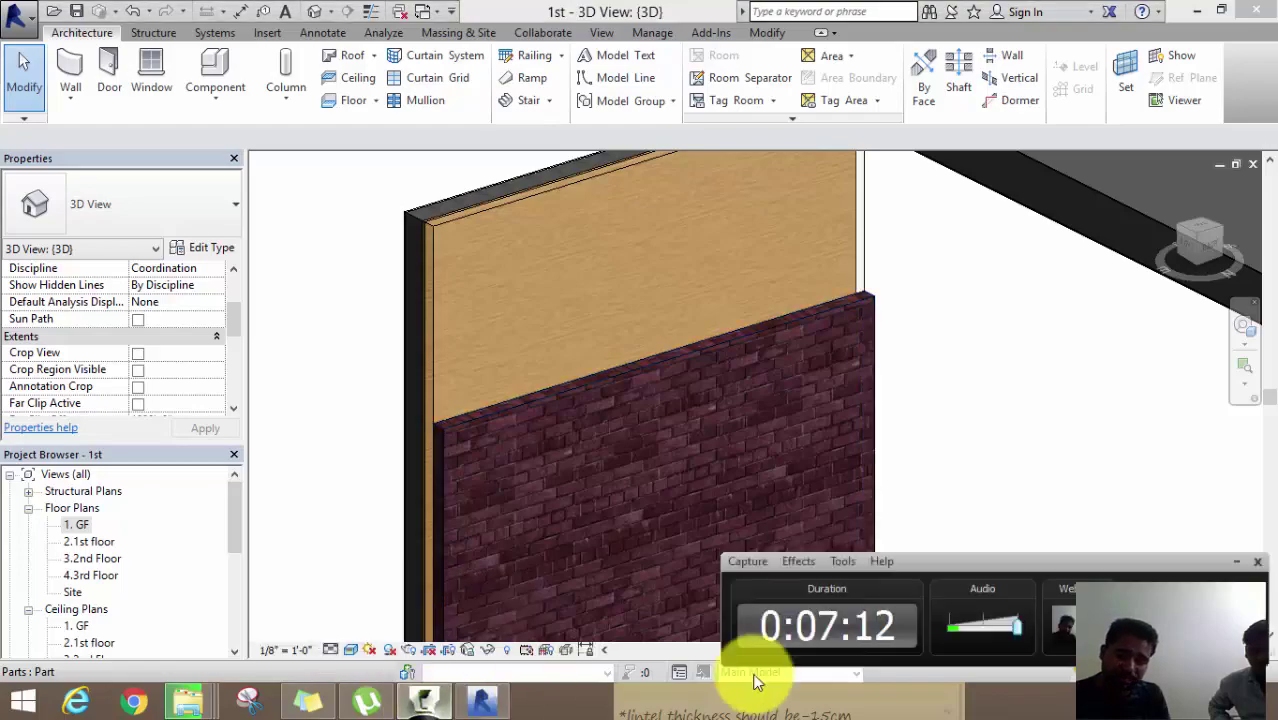